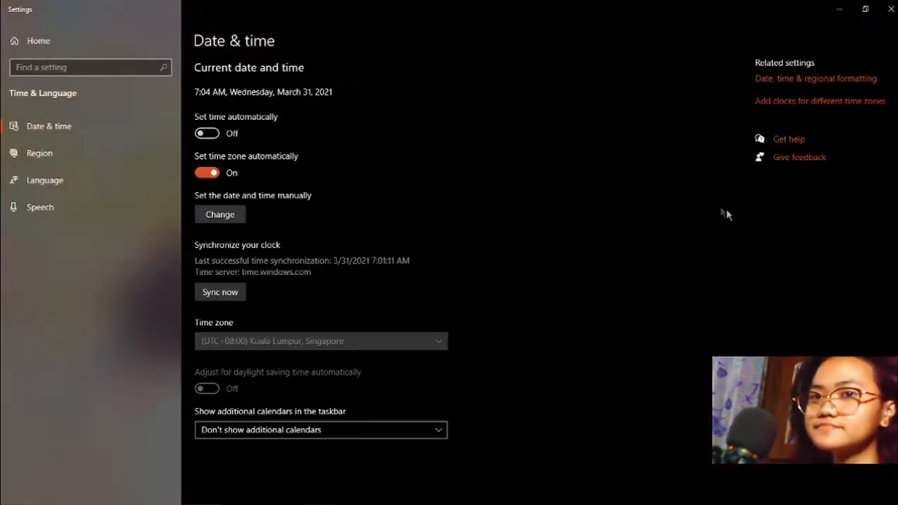
- Turn off automatic time setting and manually apply March 31, 2021, 7:05 AM as the date and time
click(212, 134)
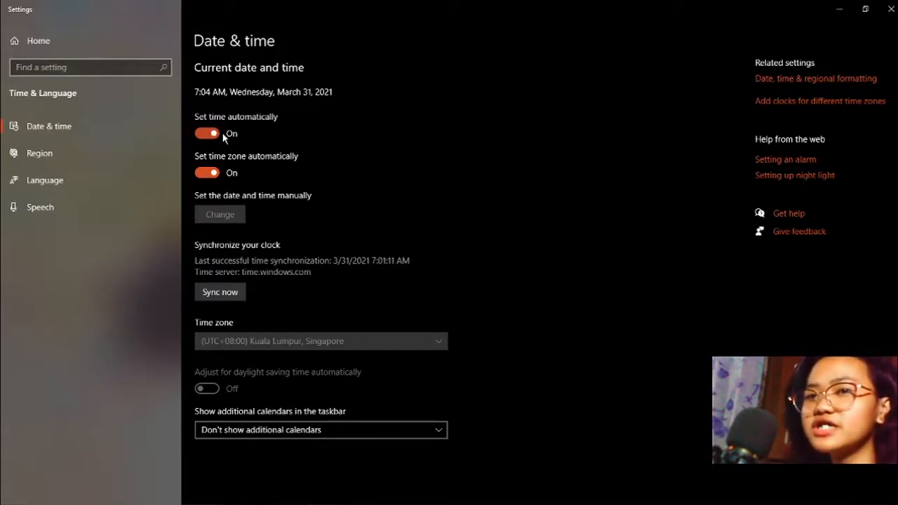
click(214, 134)
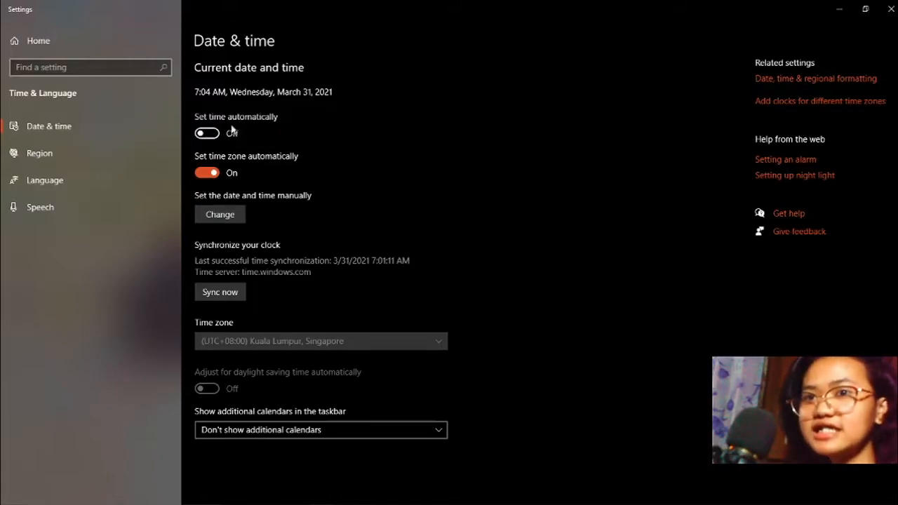
click(224, 220)
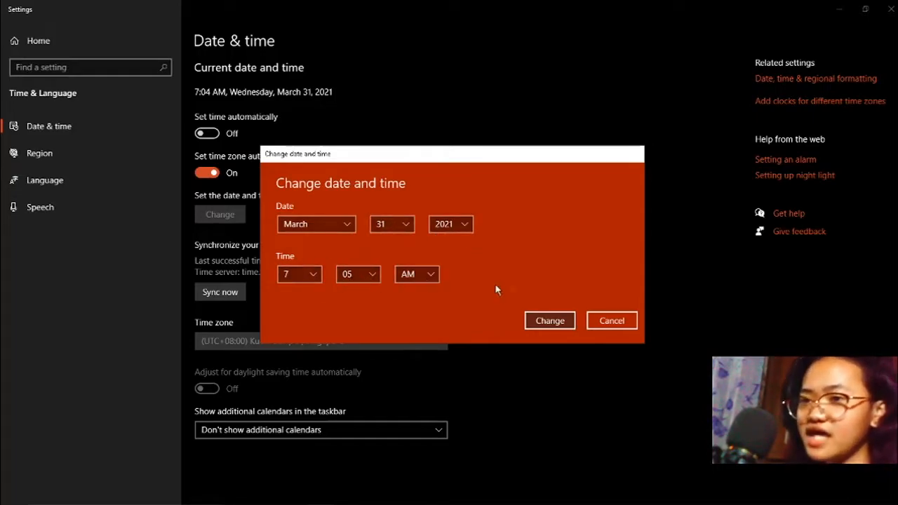
click(554, 320)
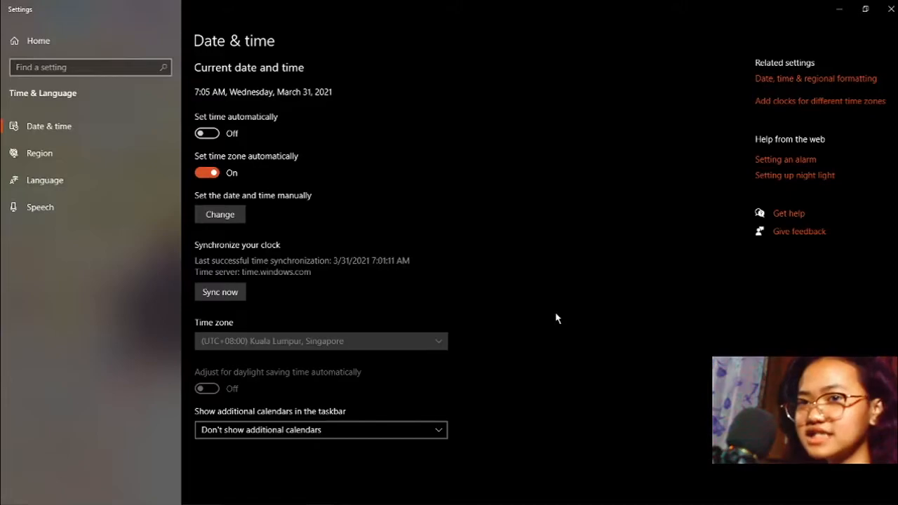
click(891, 8)
mouse_move(799, 503)
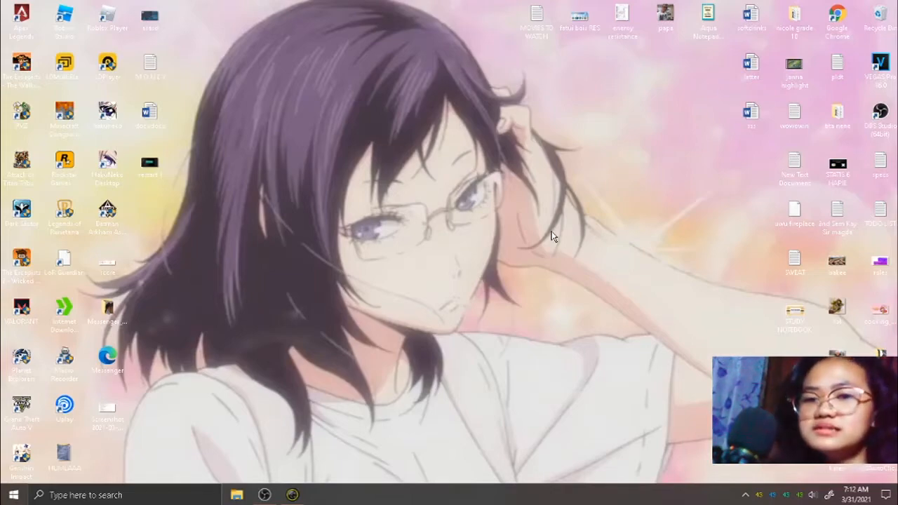
- Find This PC through the Windows search and open its properties
key(super)
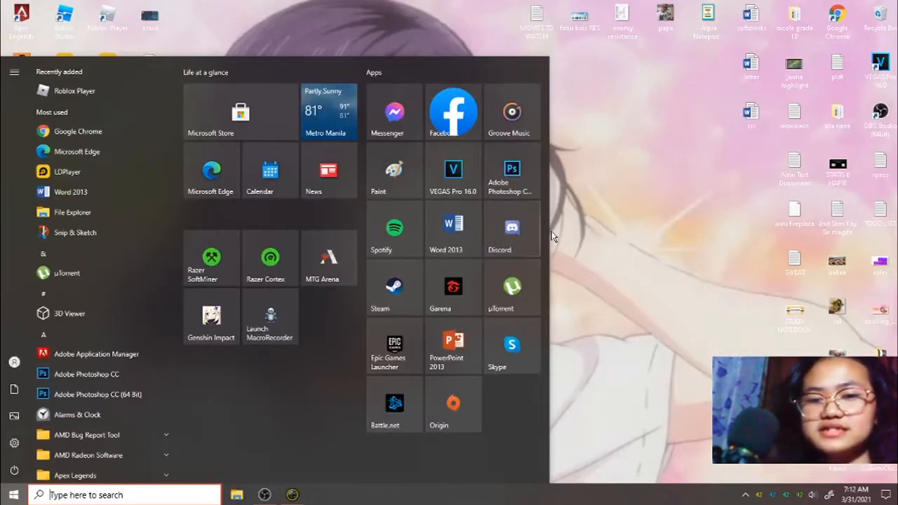
text(th)
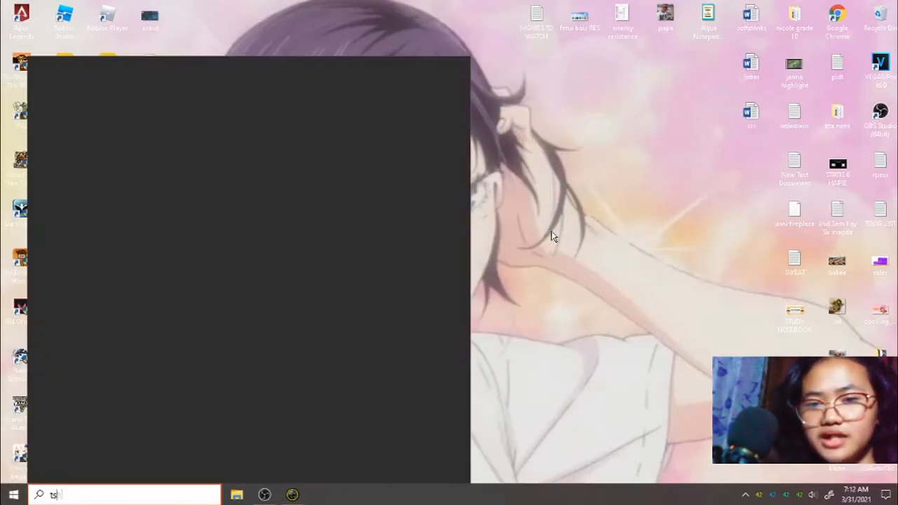
text(is pc)
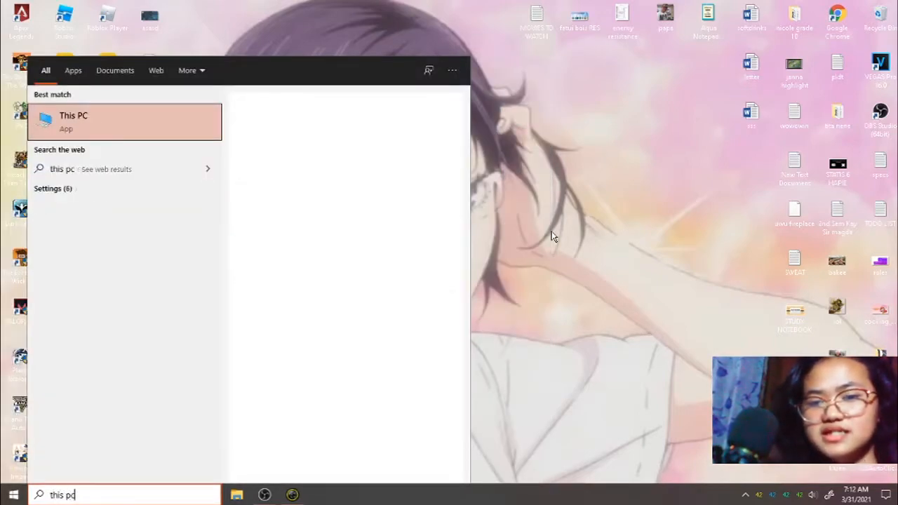
right_click(141, 134)
click(191, 232)
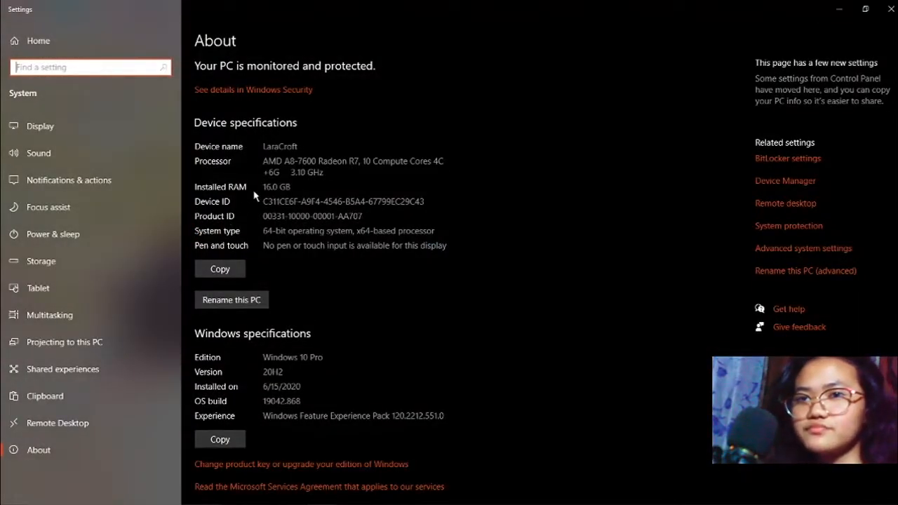
- Open the advanced renaming options for this PC and enter "for demo only" as the computer description
click(791, 274)
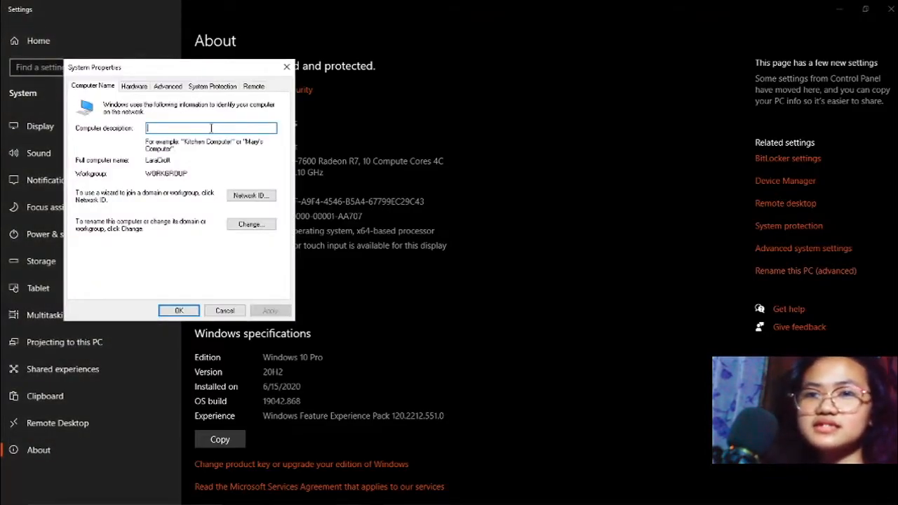
text(f)
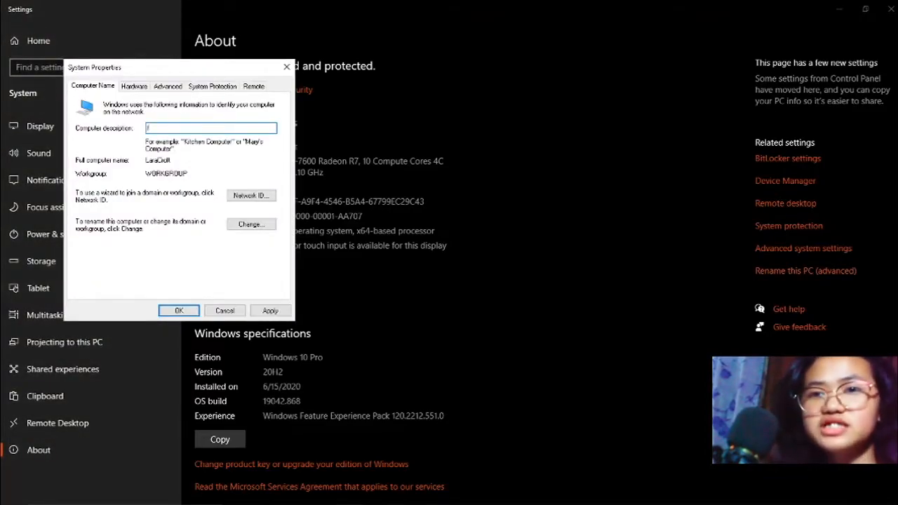
text(or demo only)
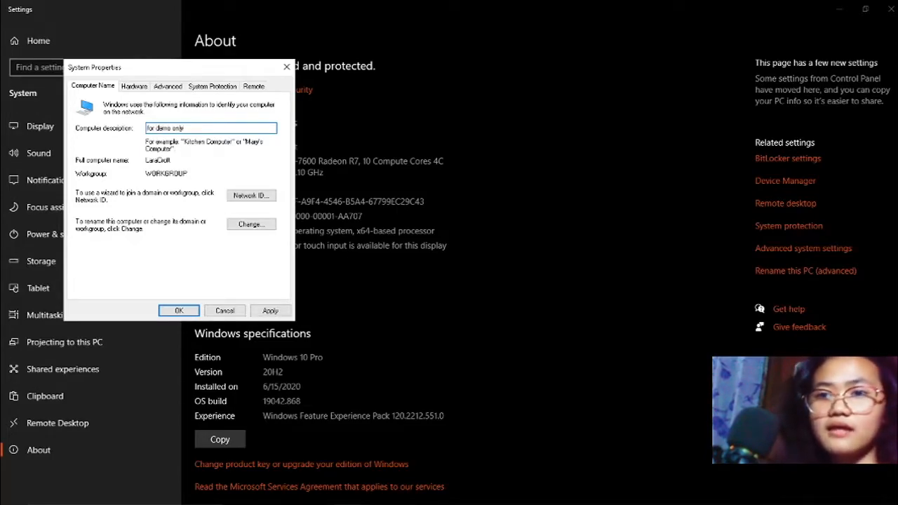
- Change the computer name to the owner's surname followed directly by "PC"
click(247, 225)
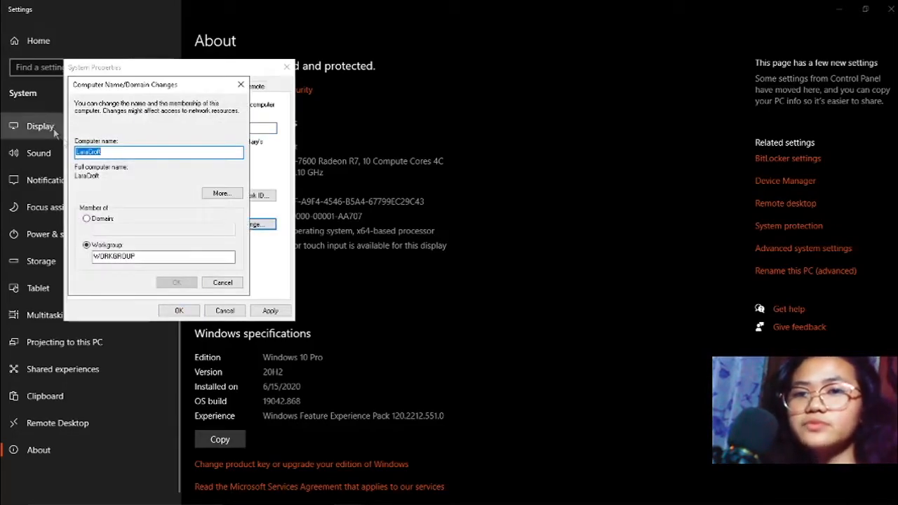
drag(102, 151, 69, 153)
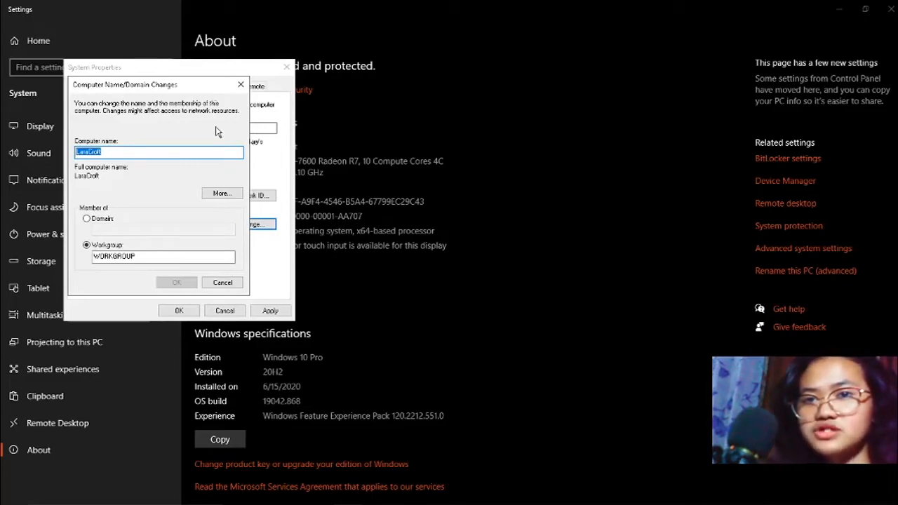
key(BackSpace)
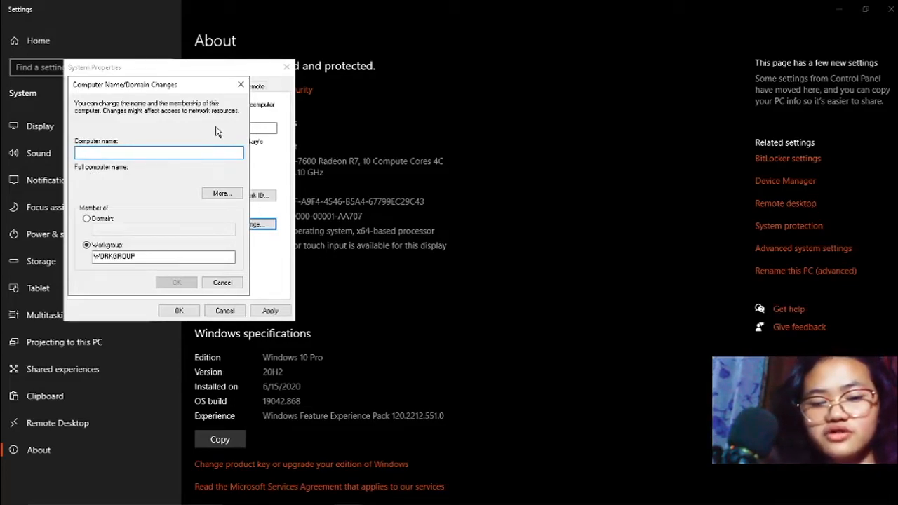
text(c)
key(BackSpace)
text(Camo)
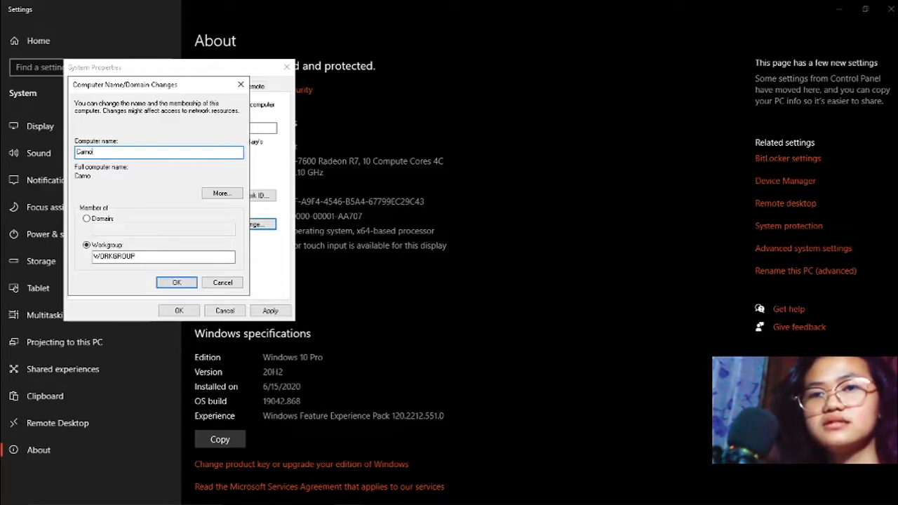
text(nells)
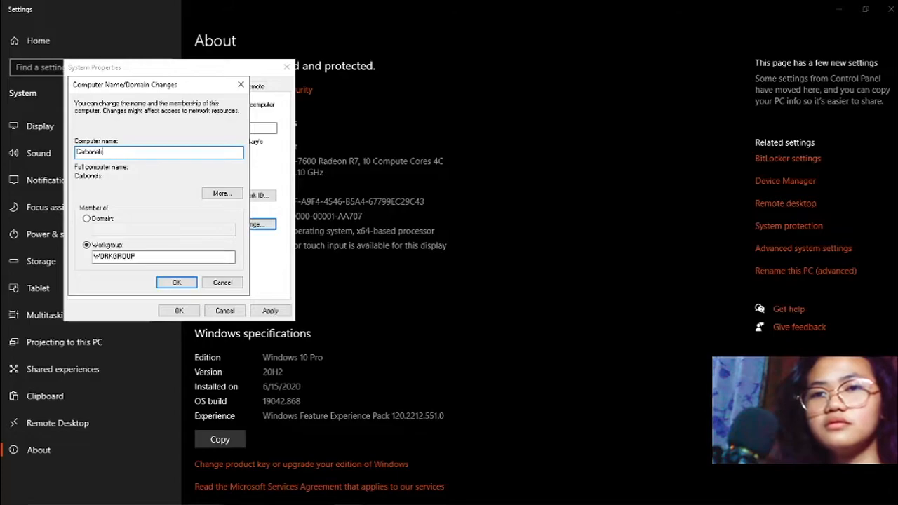
key(BackSpace)
text(PC)
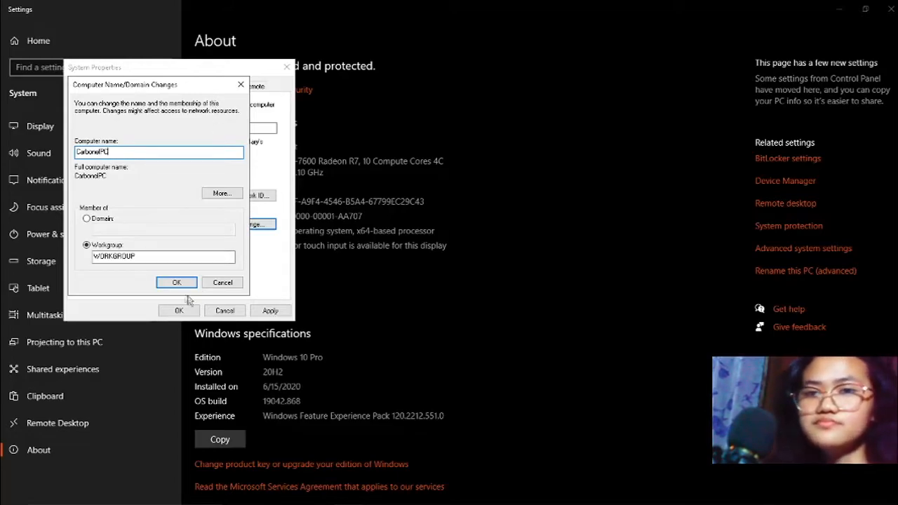
- Change the workgroup to "ICT 10" and confirm the computer name and workgroup changes
drag(171, 256, 50, 256)
key(BackSpace)
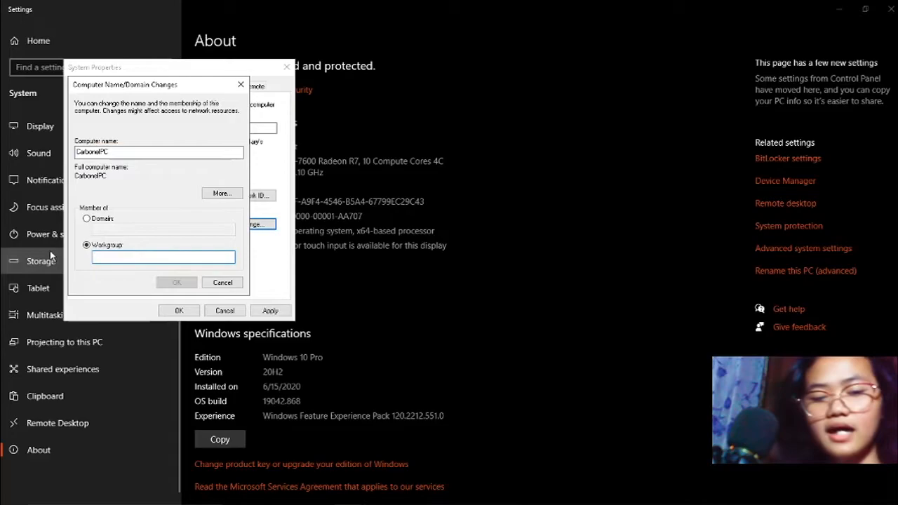
text(ICT)
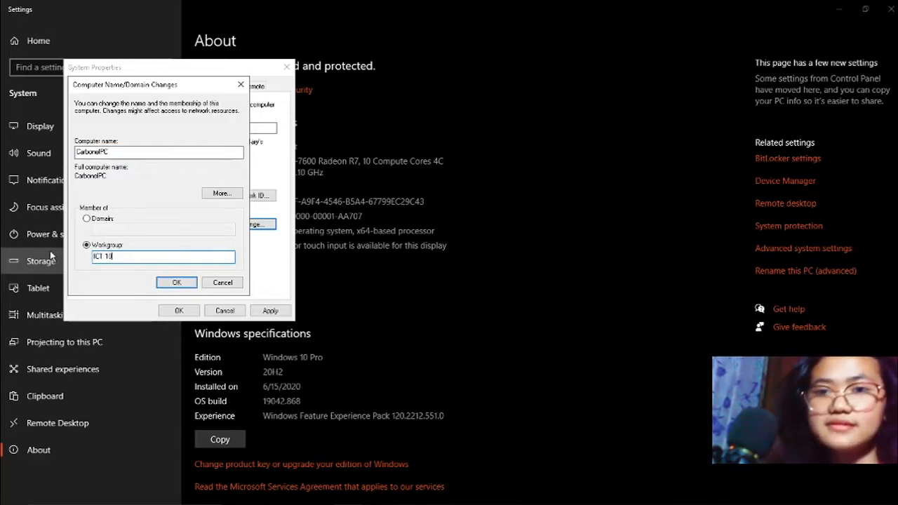
text( 10)
click(180, 282)
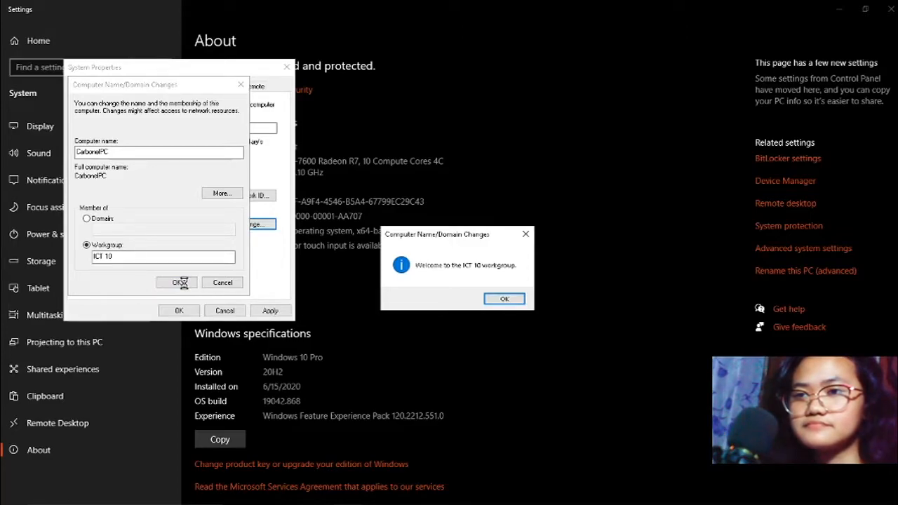
click(515, 301)
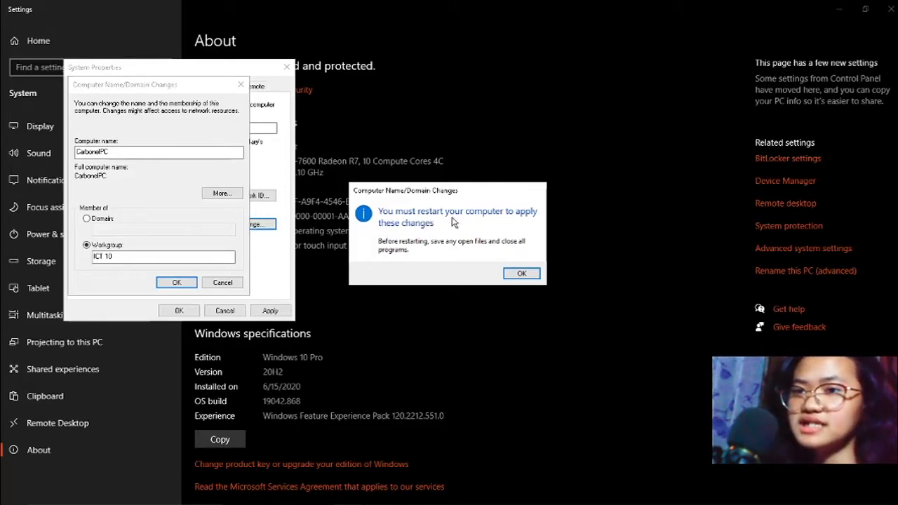
click(521, 273)
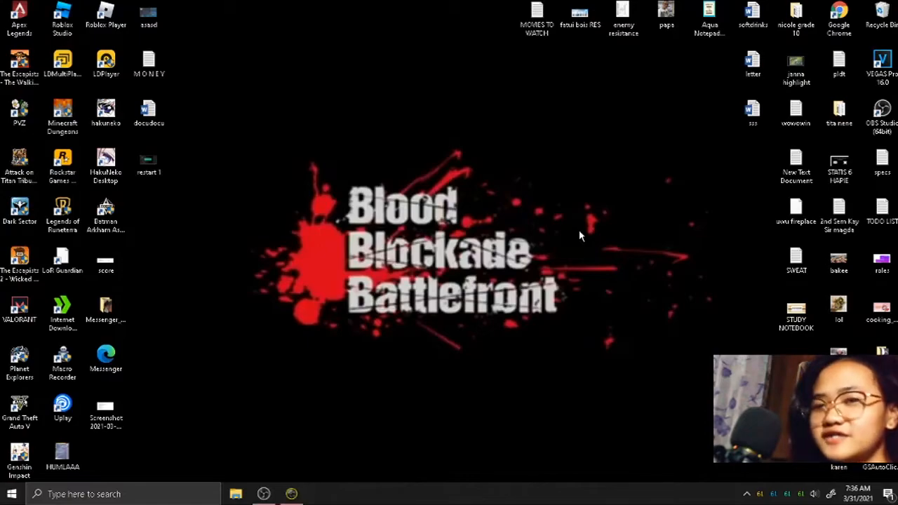
- Reopen the properties of This PC after the restart to check the device name
key(super)
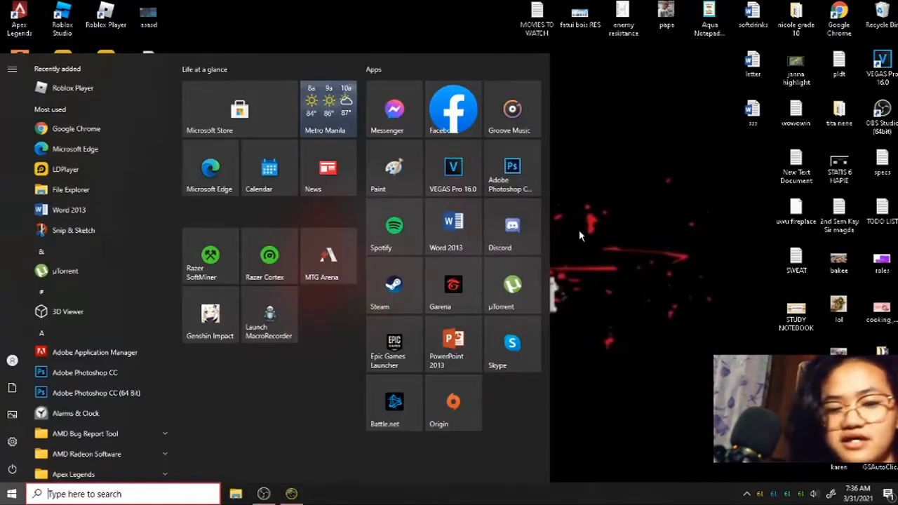
text(this pc)
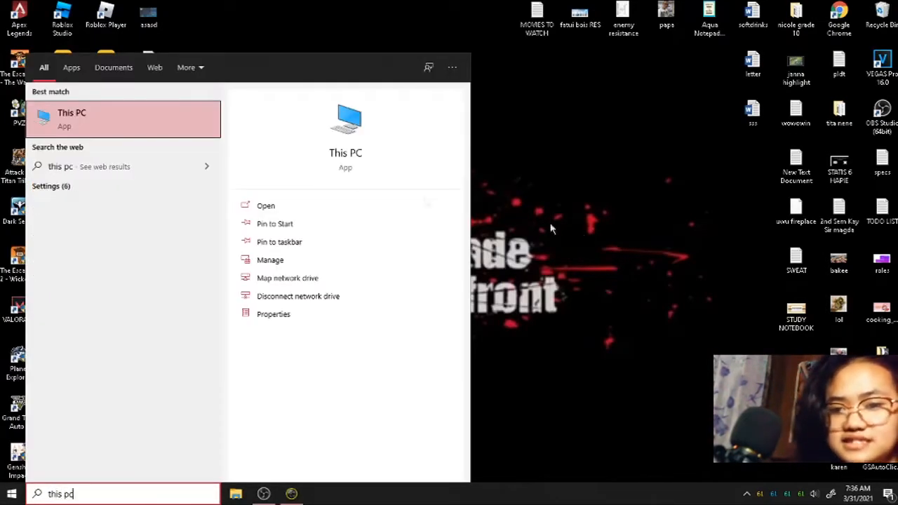
right_click(169, 104)
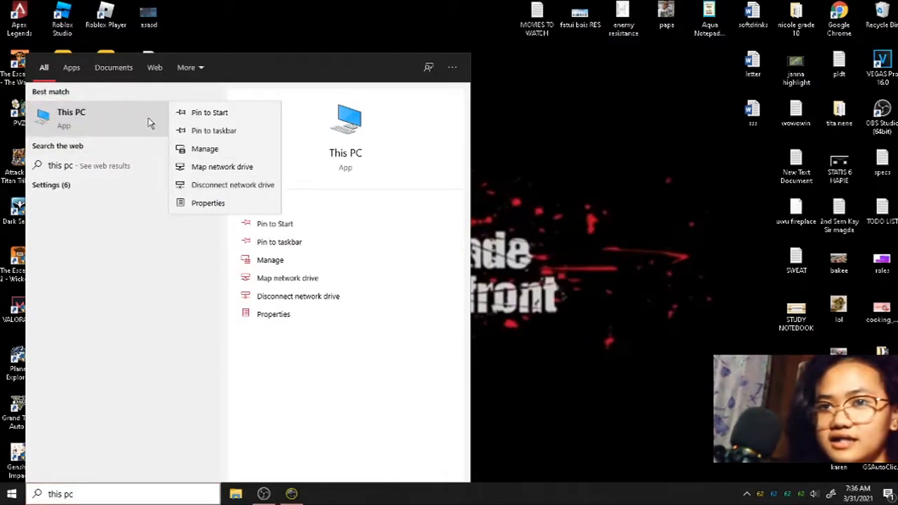
click(224, 204)
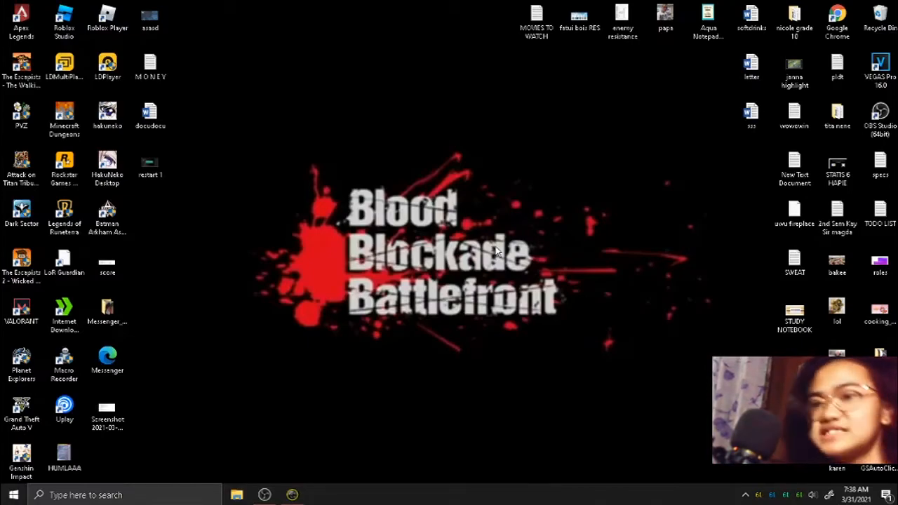
- Open Device Manager from the system information page of This PC
key(super)
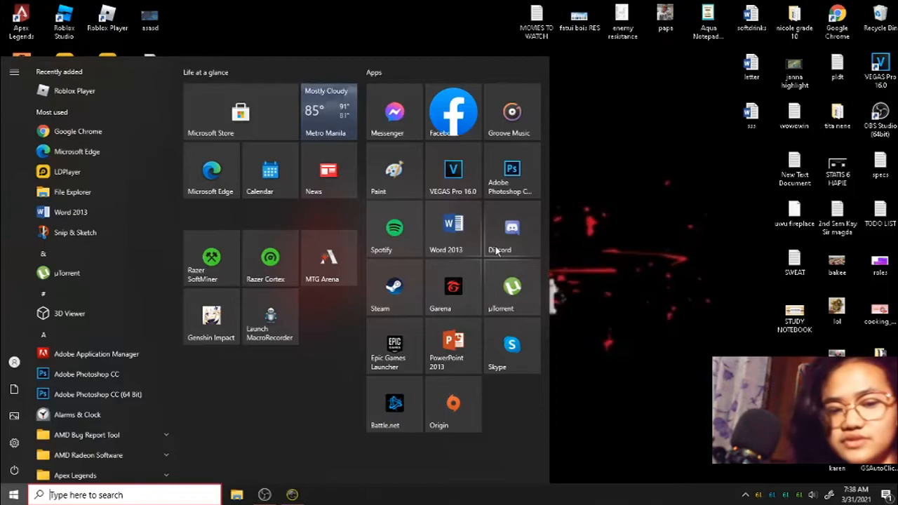
text(this pc)
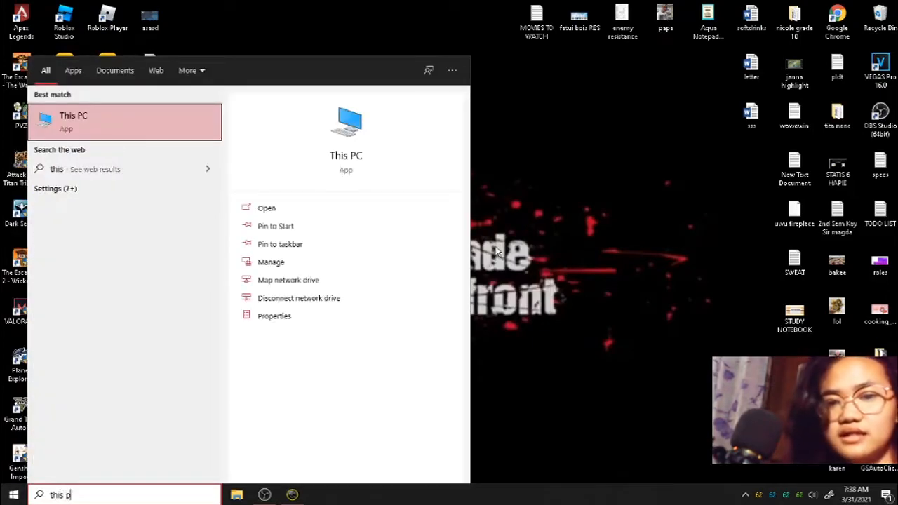
right_click(150, 125)
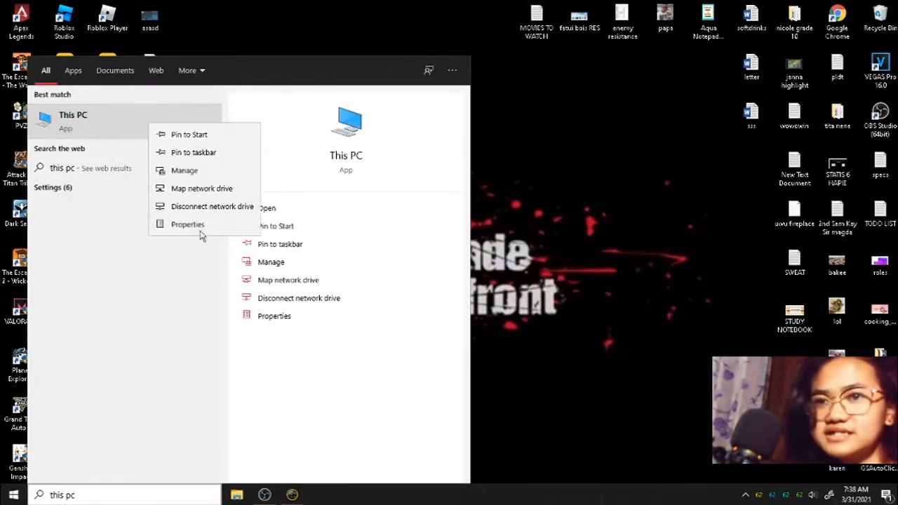
click(199, 231)
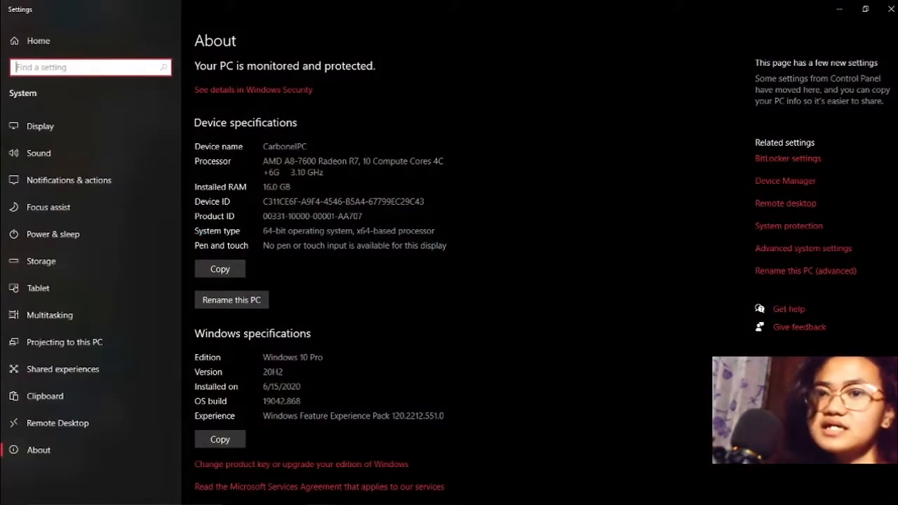
click(784, 182)
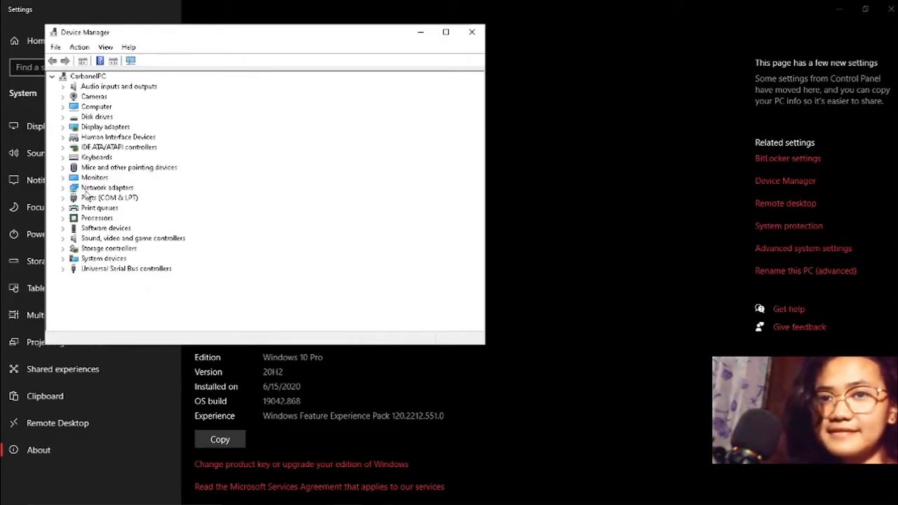
- Update the Realtek PCIe GBE Family Controller driver by searching automatically for drivers, and close Device Manager
click(63, 189)
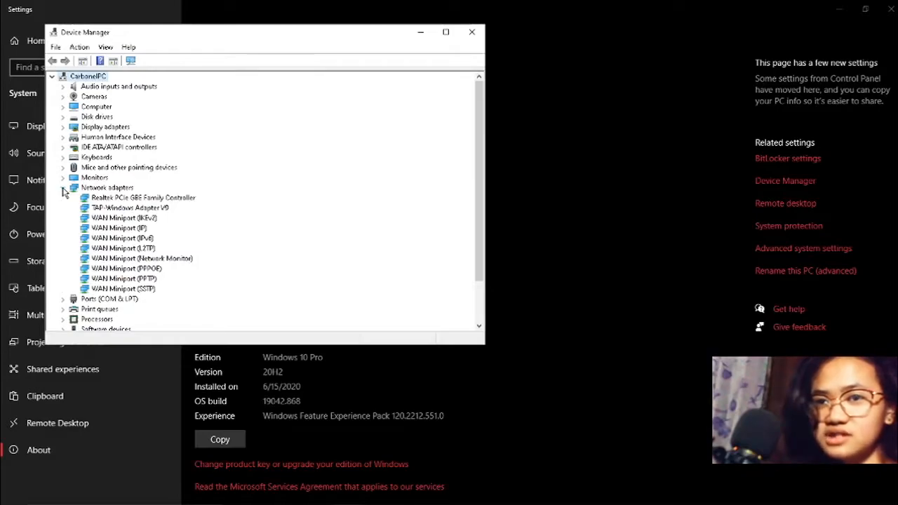
right_click(127, 202)
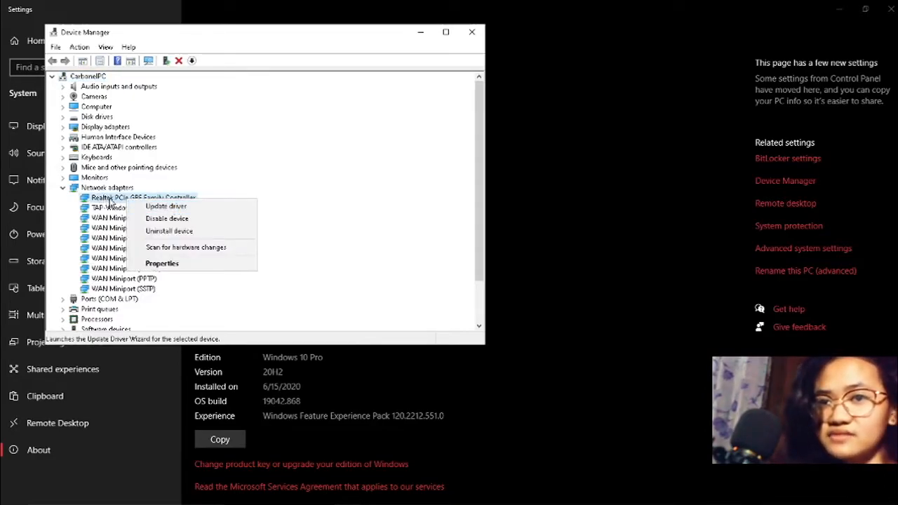
click(168, 207)
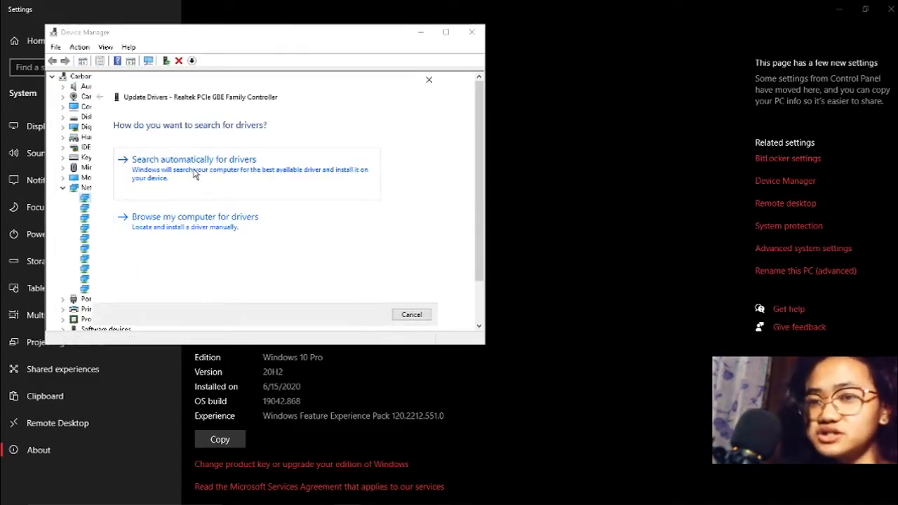
click(195, 174)
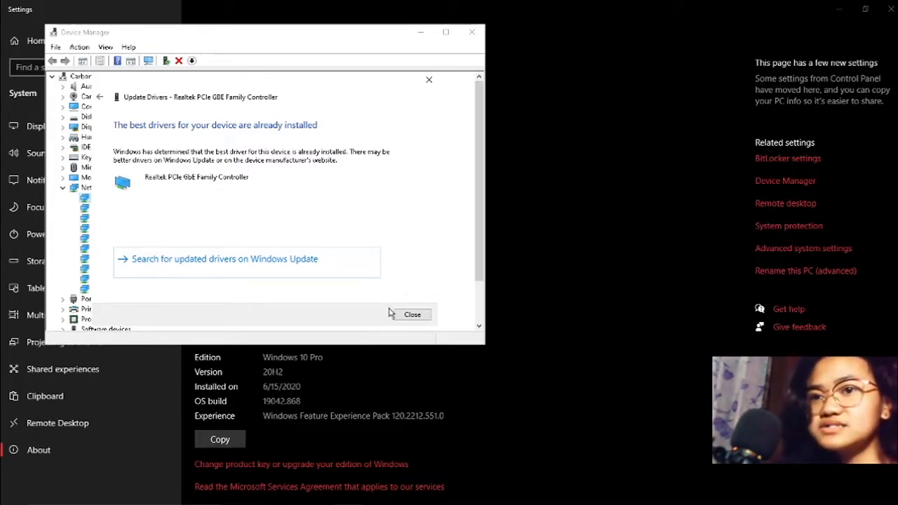
click(413, 315)
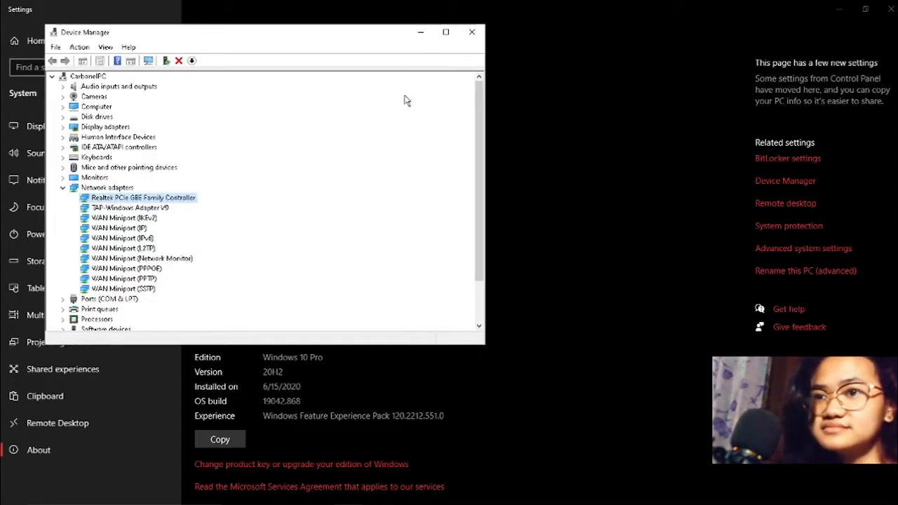
click(472, 32)
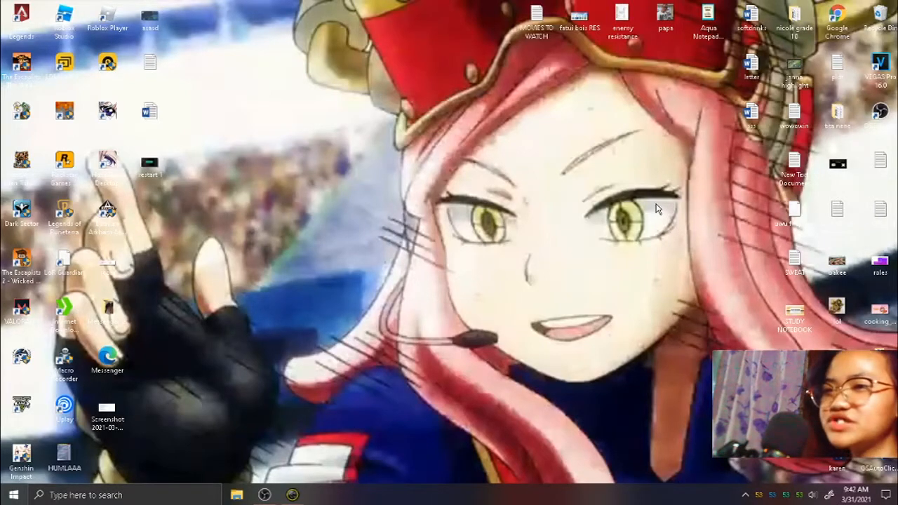
- Open the Network & Internet settings and bring up the adapter options listing the network connections
click(893, 497)
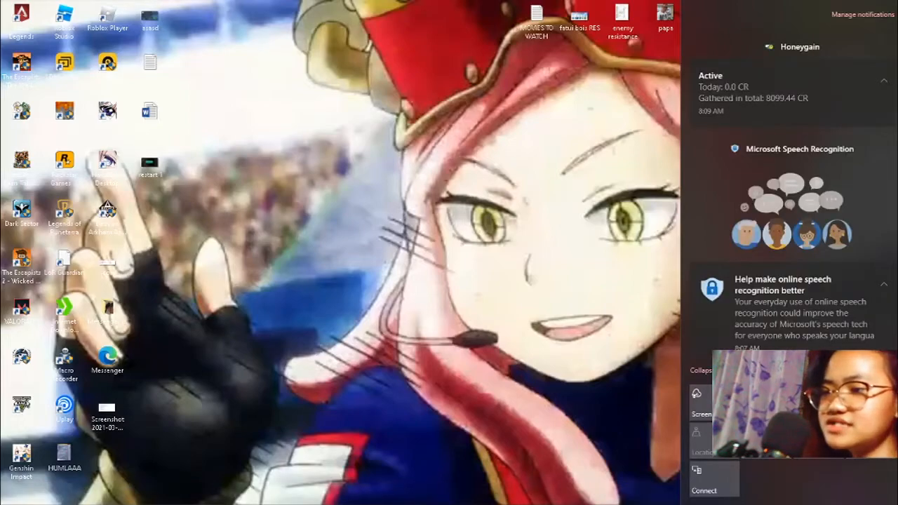
click(766, 404)
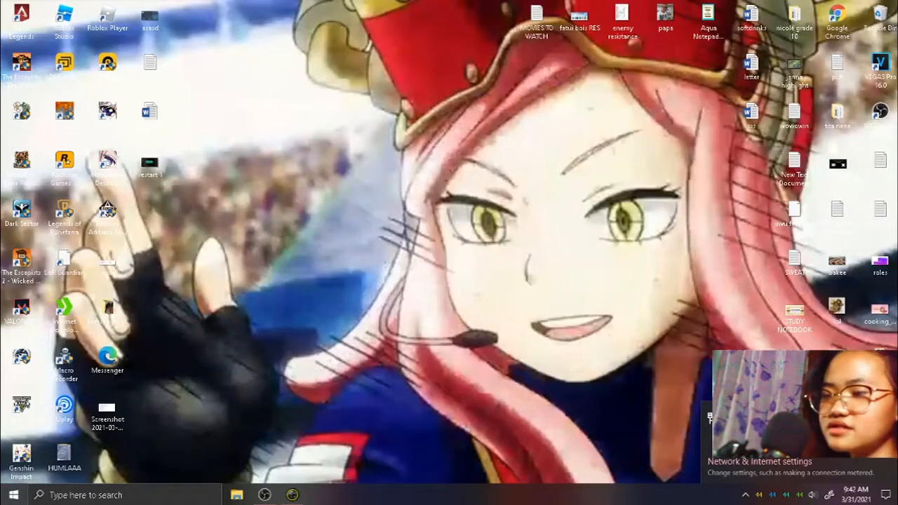
click(752, 466)
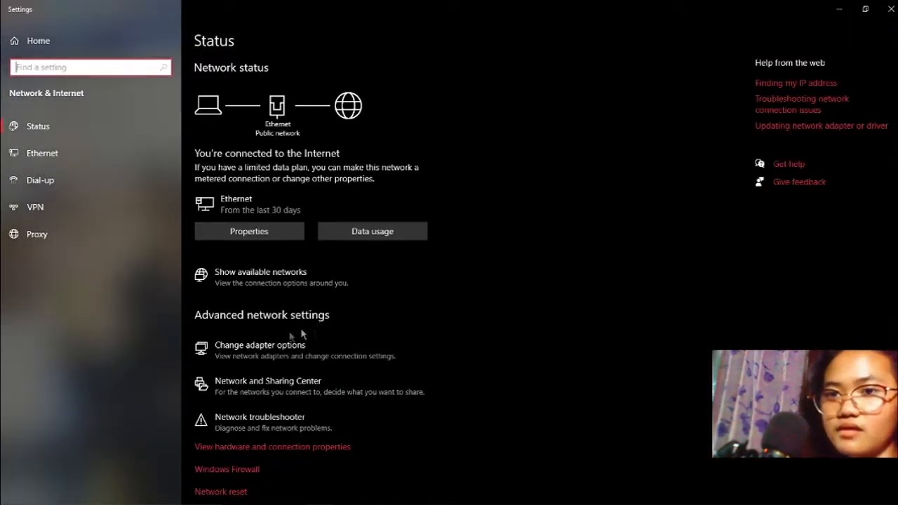
click(255, 353)
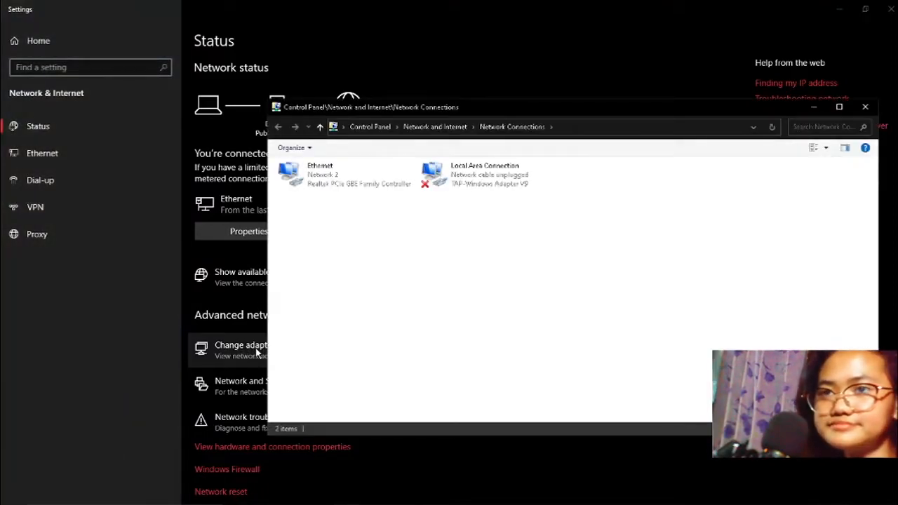
- Open the Internet Protocol Version 4 (TCP/IPv4) properties of the Ethernet connection
click(348, 181)
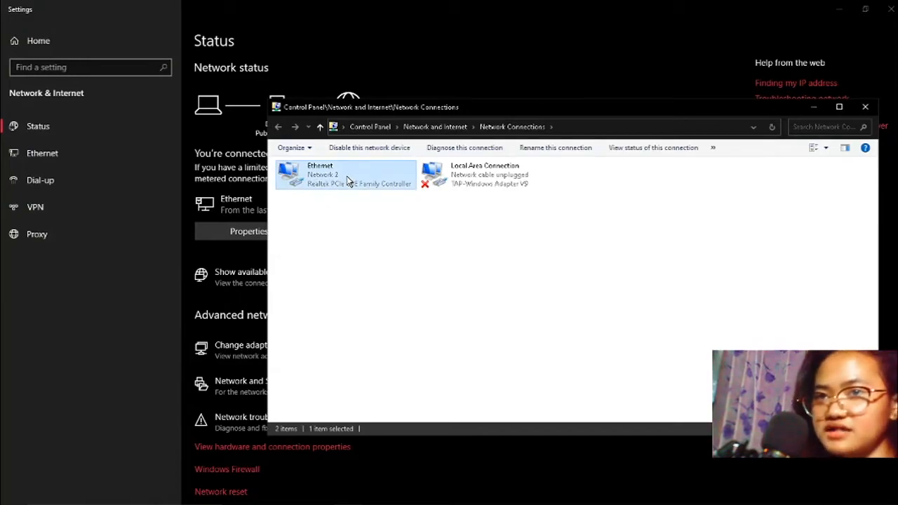
right_click(329, 183)
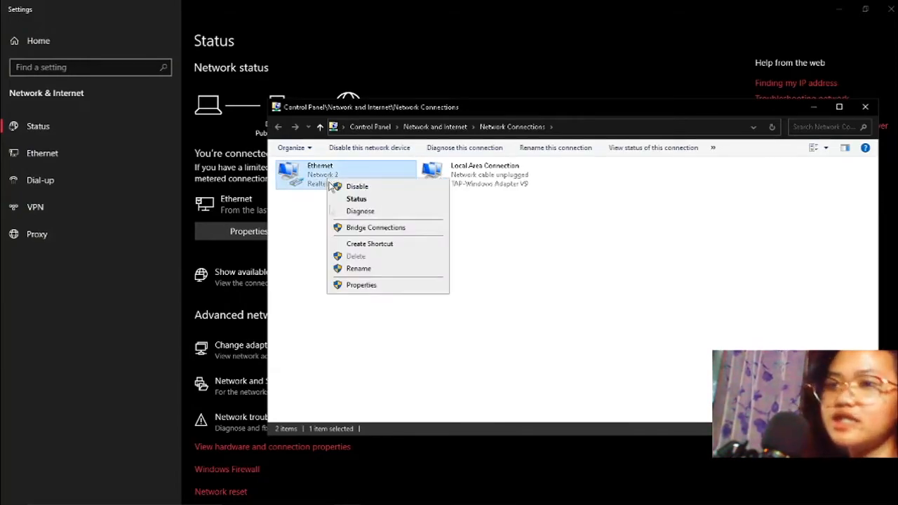
click(361, 285)
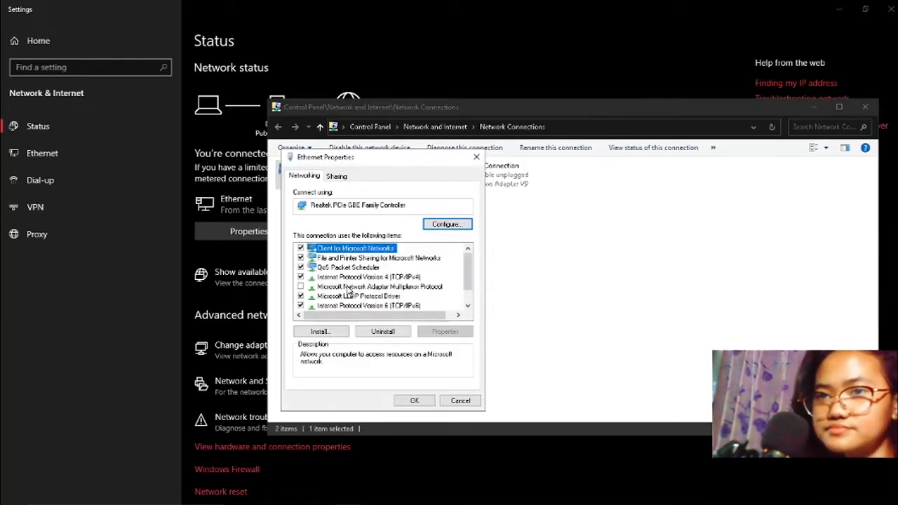
scroll(354, 273, down, 1)
scroll(356, 272, up, 1)
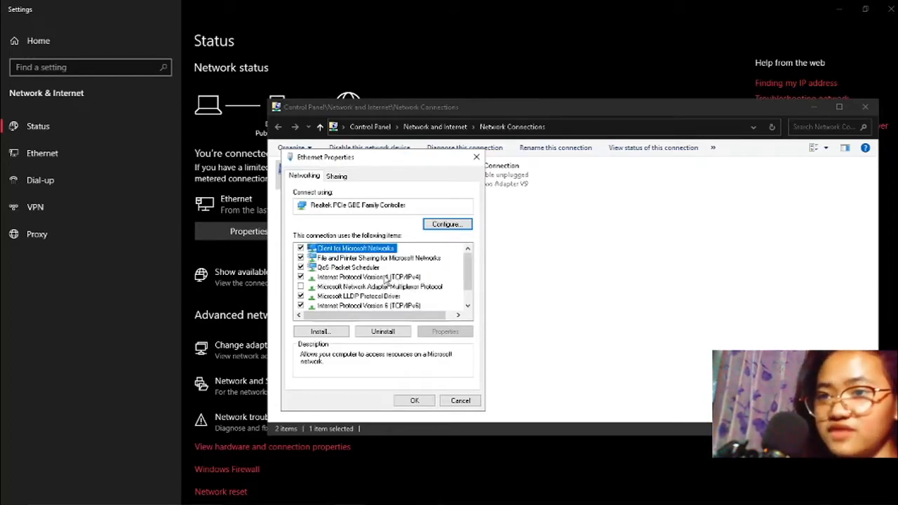
click(354, 278)
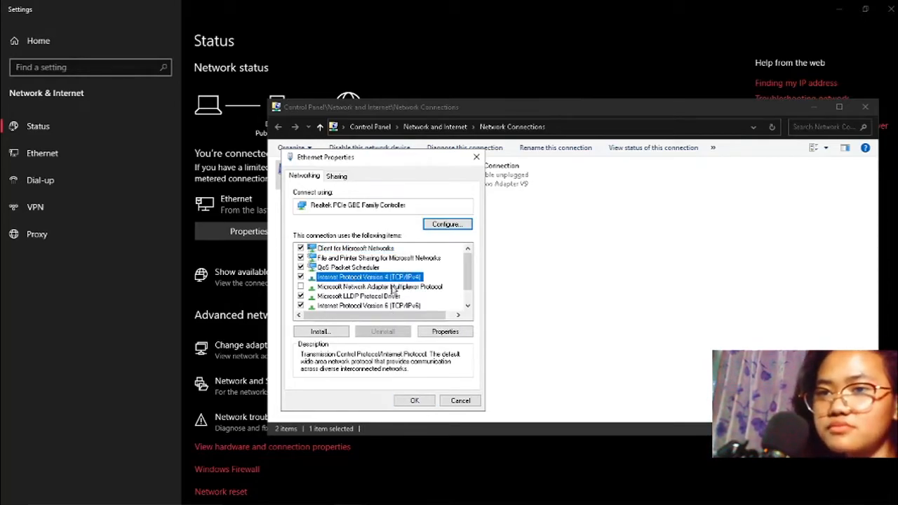
double_click(394, 277)
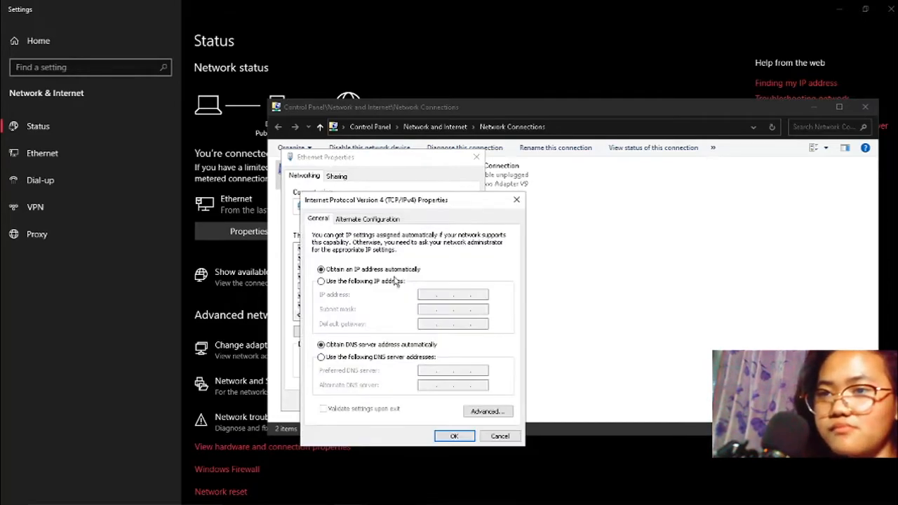
- Assign the static IP address 192.168.1.40 with subnet mask 255.255.255.0 and default gateway 192.168.1.1
click(330, 283)
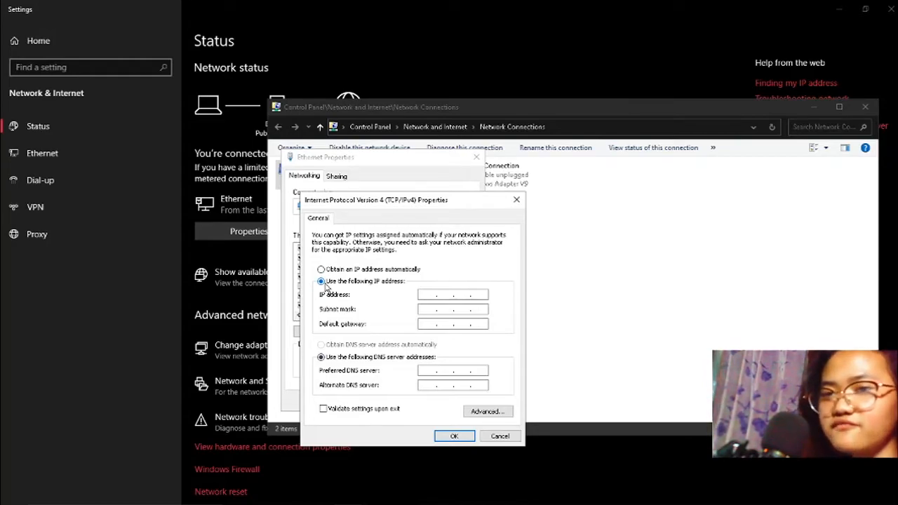
click(432, 296)
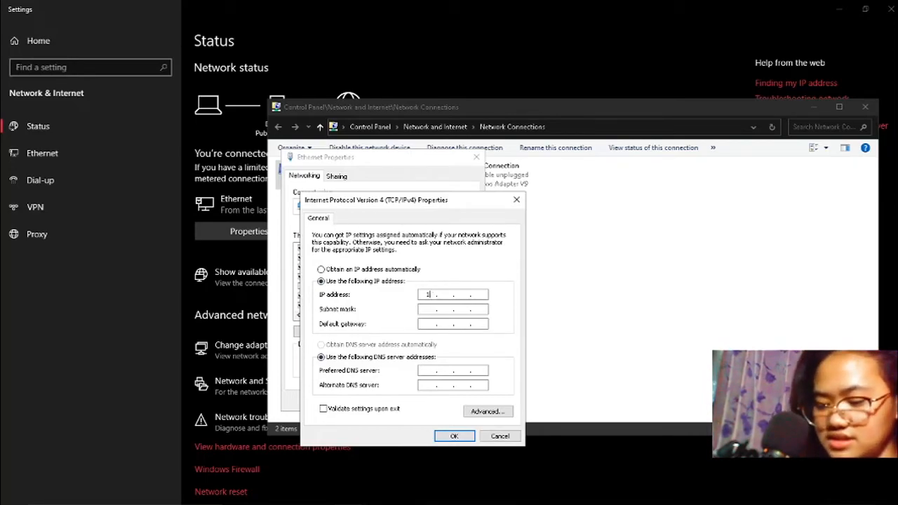
text(192 . 168 . 1 .)
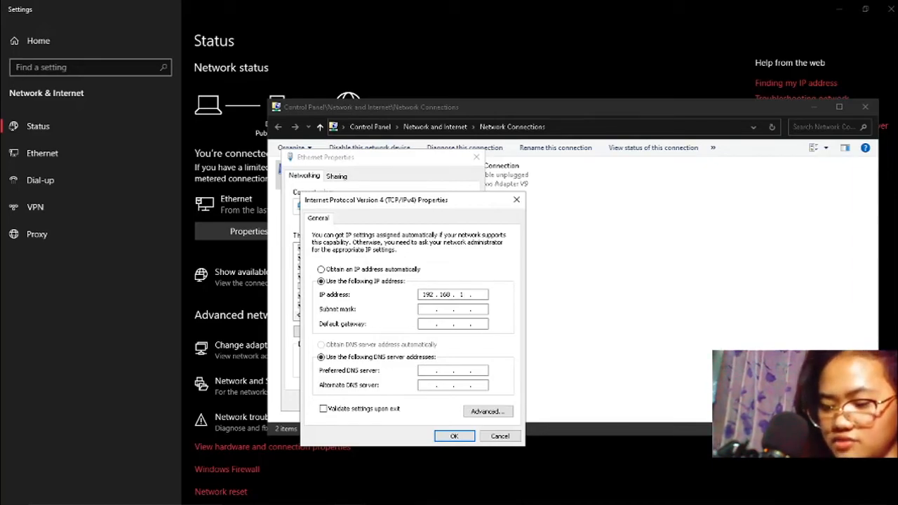
text( 40)
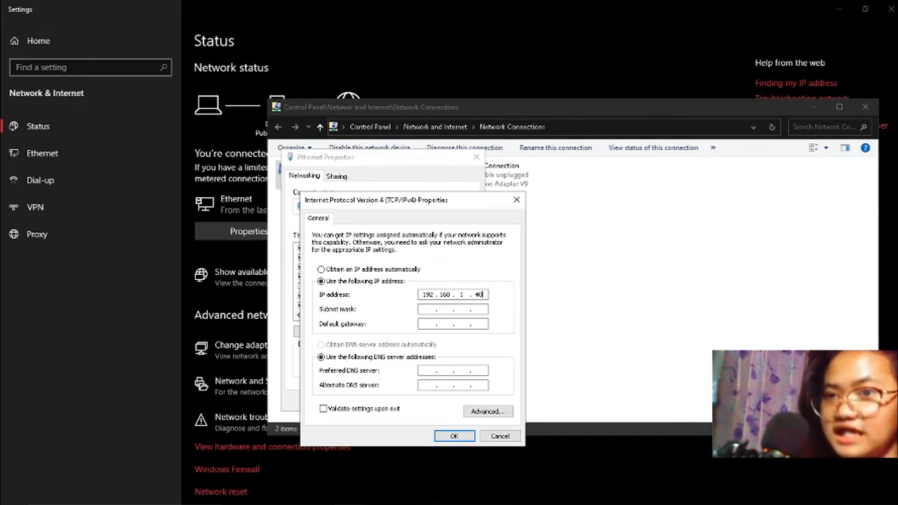
click(431, 310)
click(434, 323)
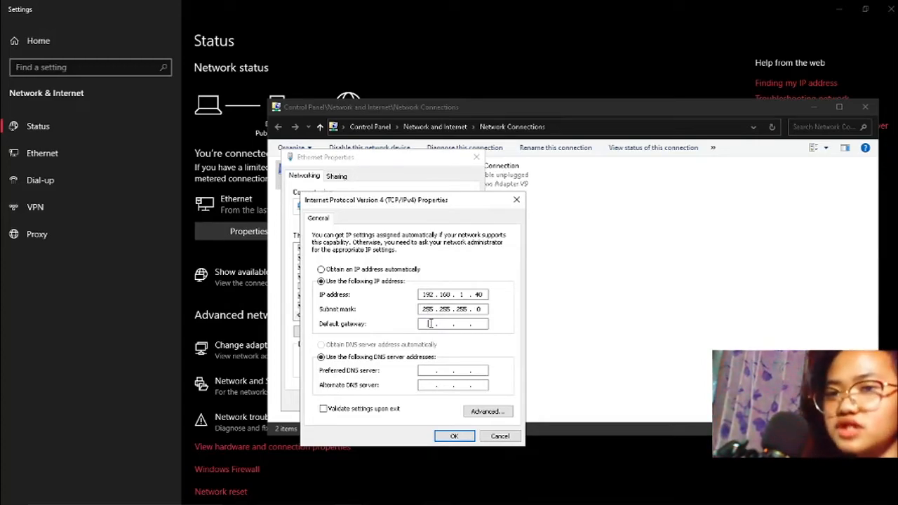
text(192 . 168 . 1 . 1)
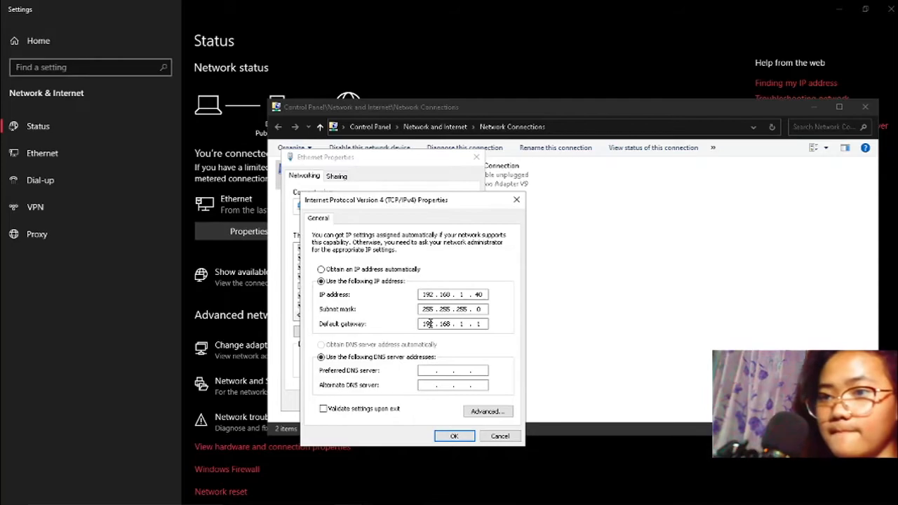
- Set the preferred DNS server to 192.168.1.1, accept the IPv4 settings and close all the network windows
click(429, 370)
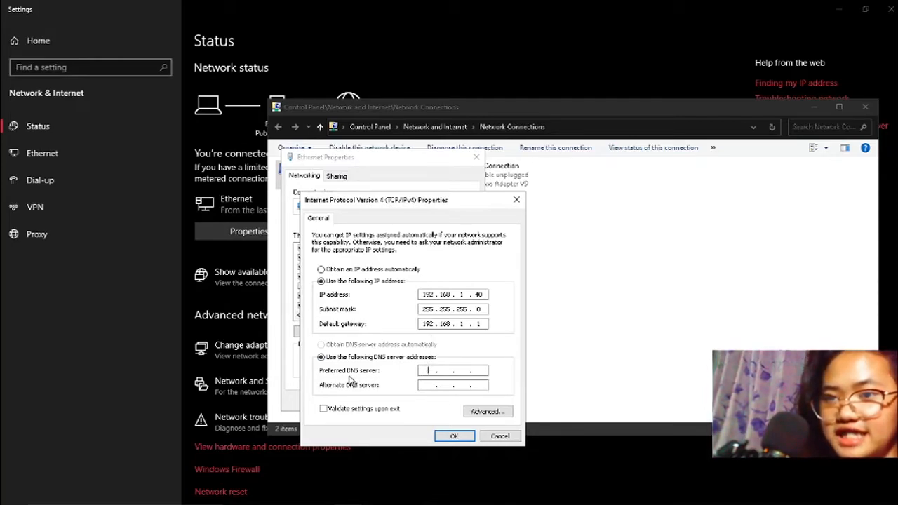
text(192 . . .)
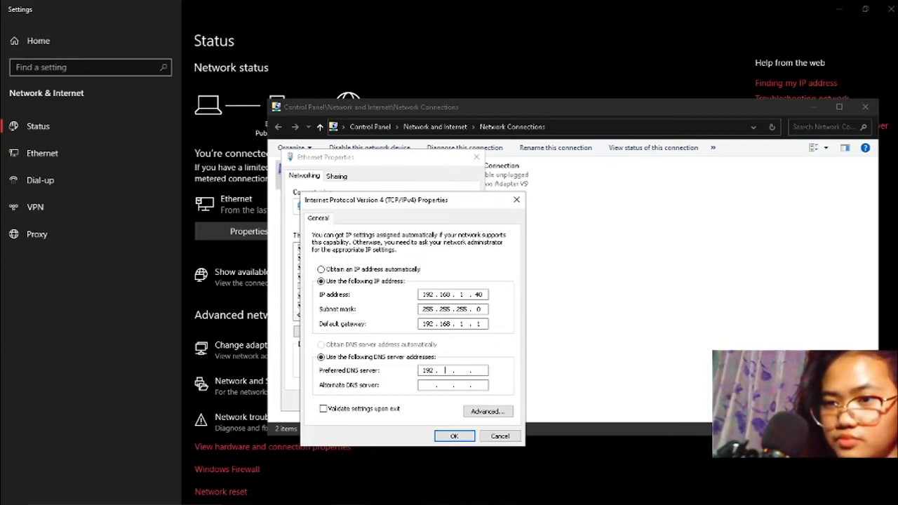
text(168 )
text(1 )
text(1)
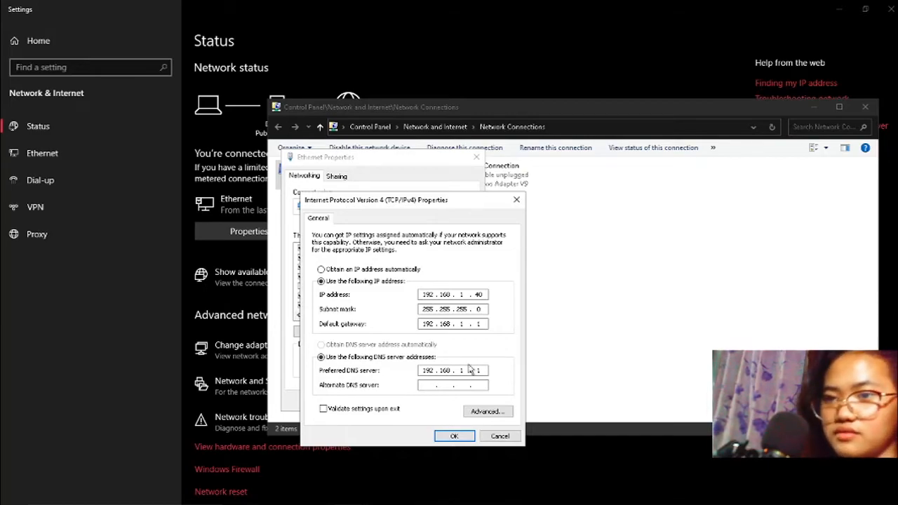
click(454, 436)
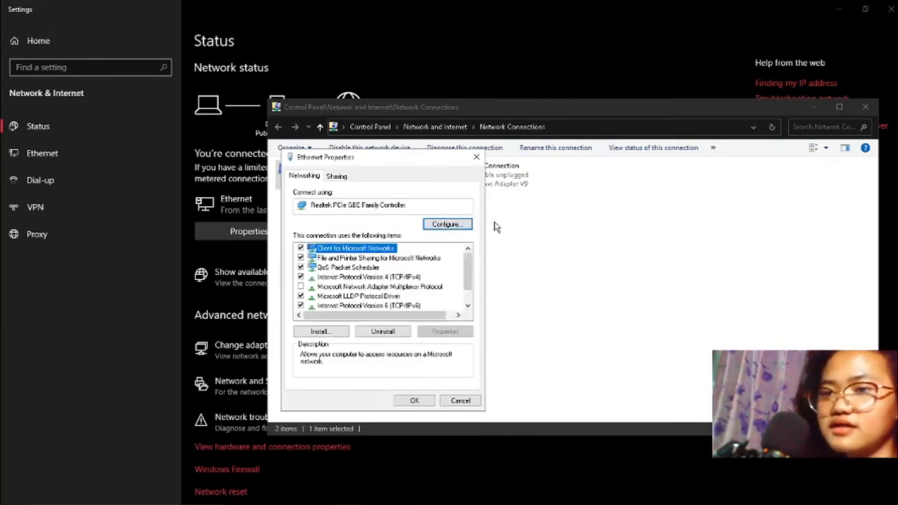
click(476, 156)
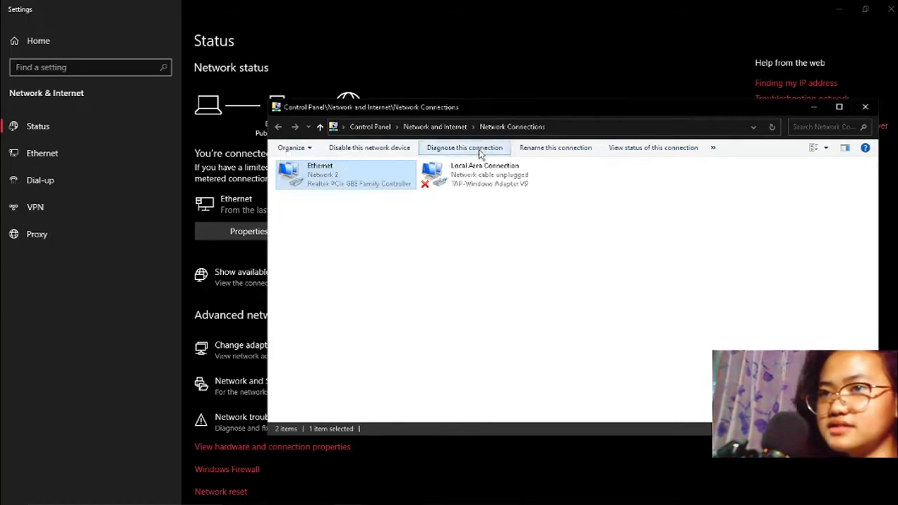
click(868, 111)
click(890, 9)
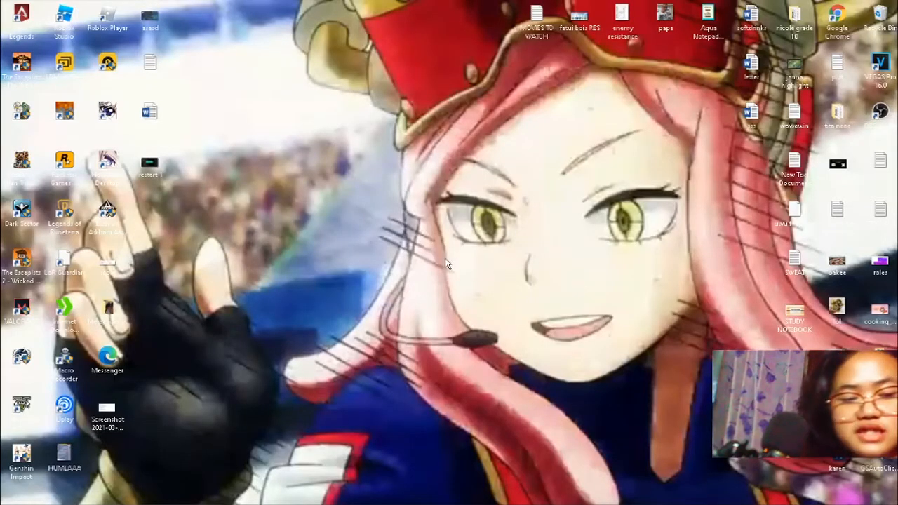
- Open Command Prompt and run ipconfig to check the computer's IP configuration
key(super)
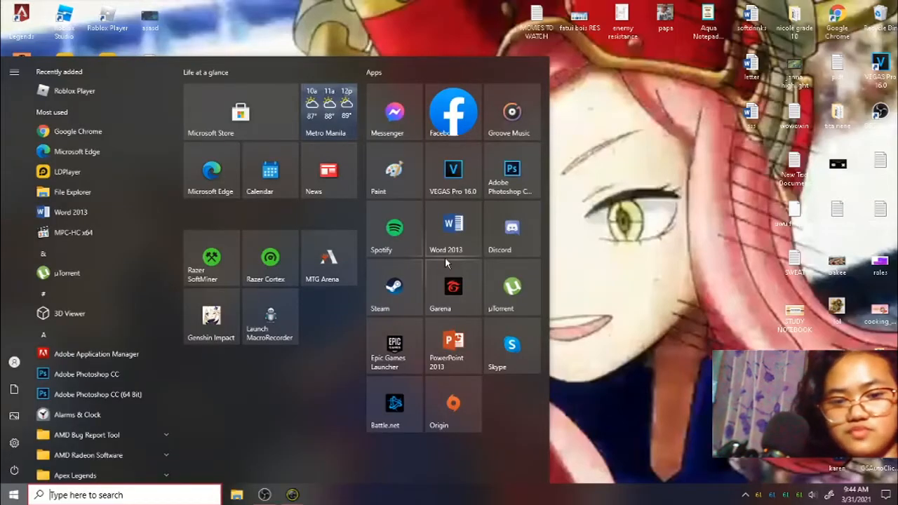
text(cmd)
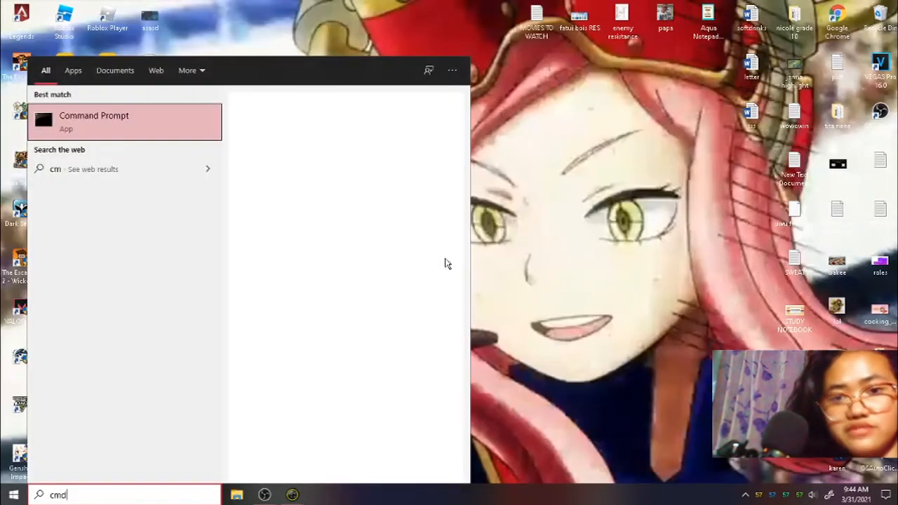
click(157, 119)
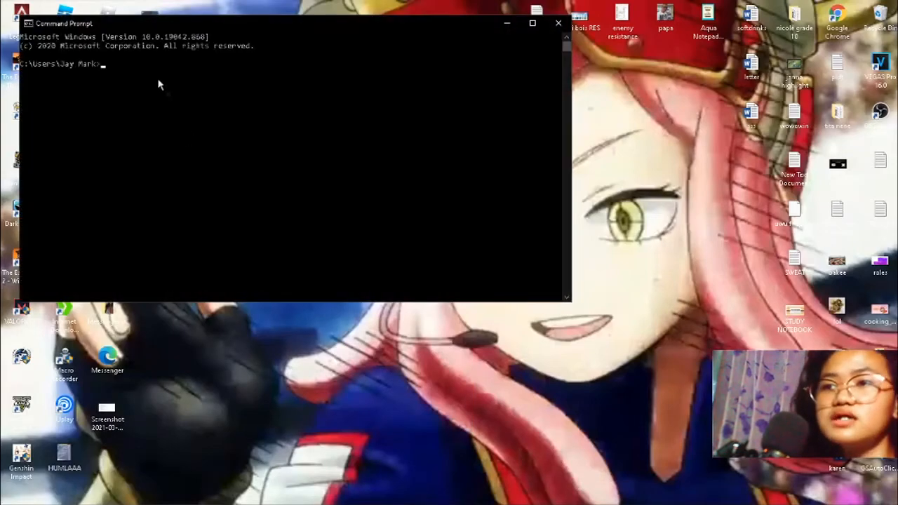
click(136, 65)
click(121, 64)
click(104, 65)
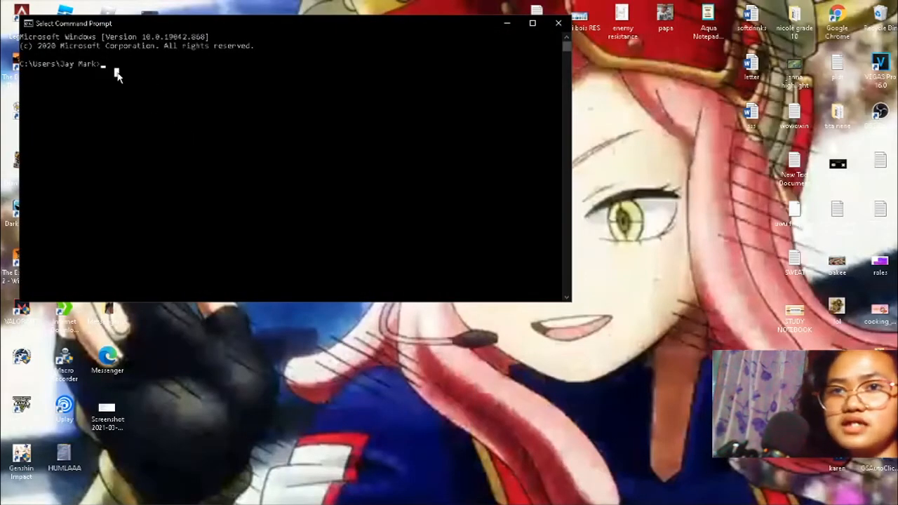
text(ip)
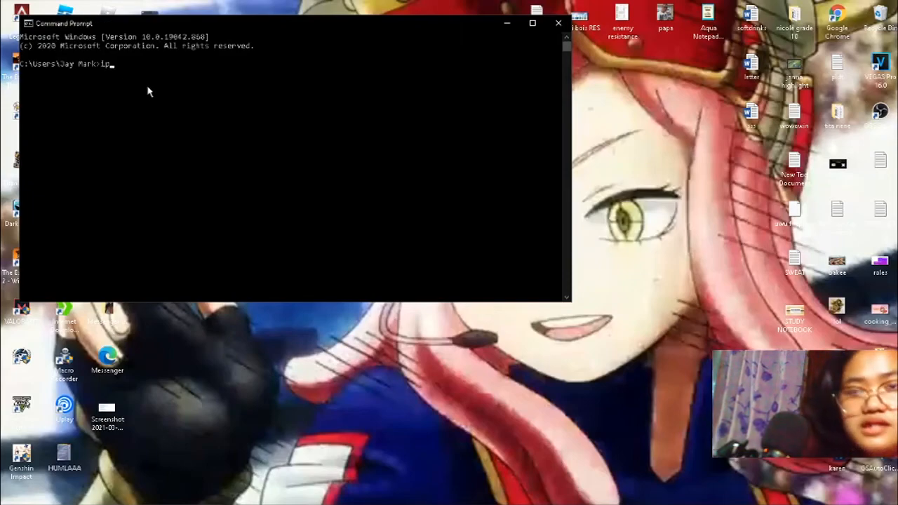
text(config)
key(Return)
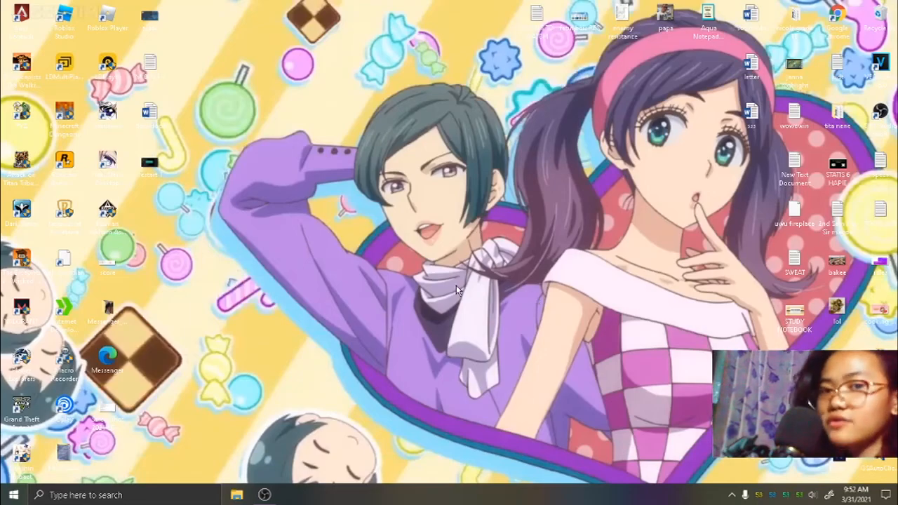
- Ping the default gateway 192.168.1.1 from a new Command Prompt window to test the connection, and close the window
key(super)
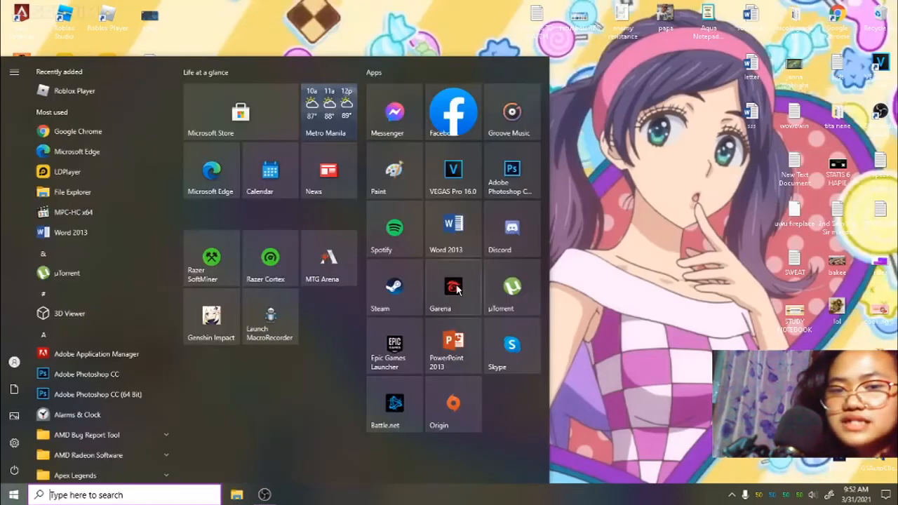
text(cmd)
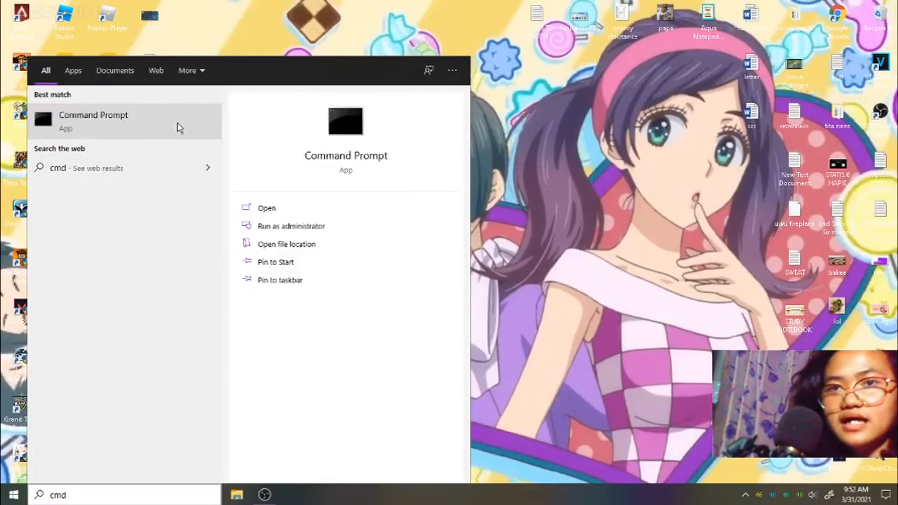
click(177, 127)
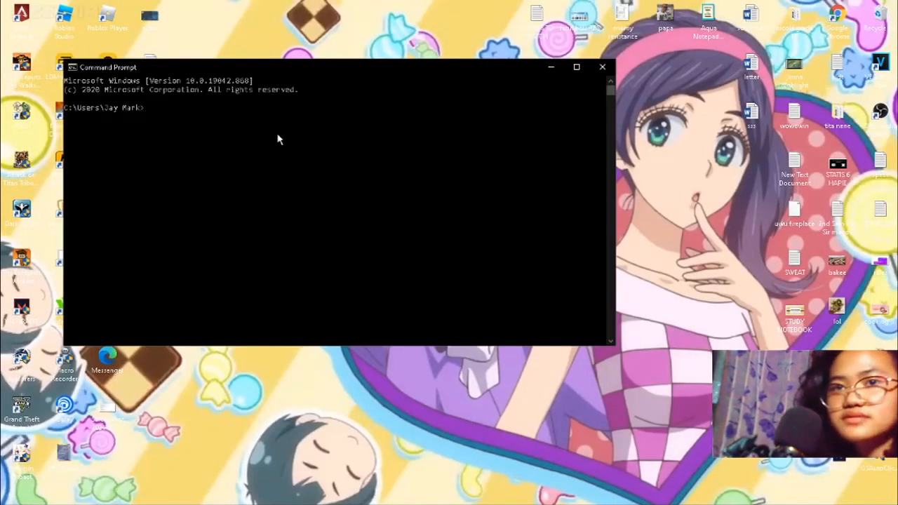
text(ping)
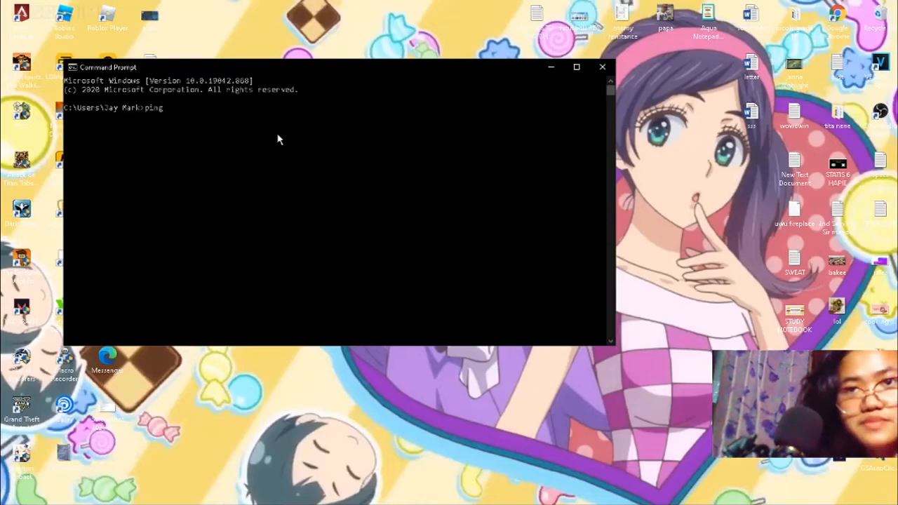
text( 192.)
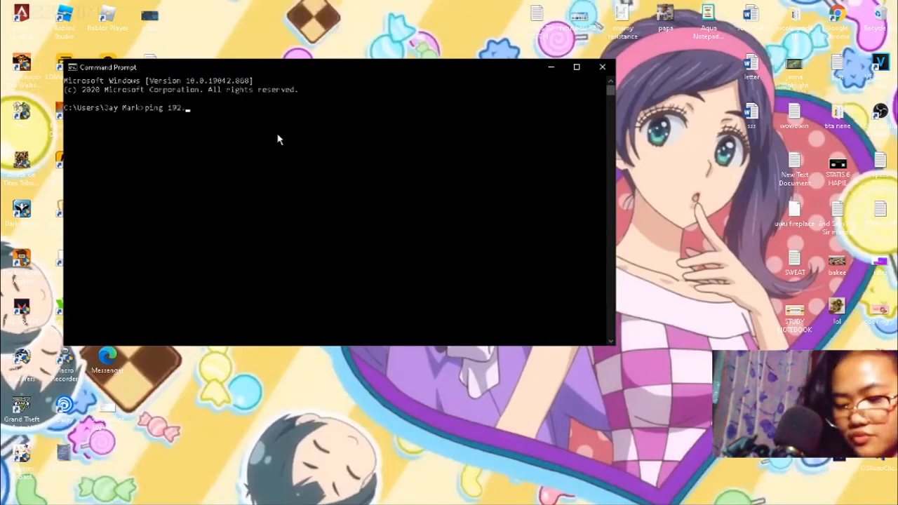
text(168.1.1)
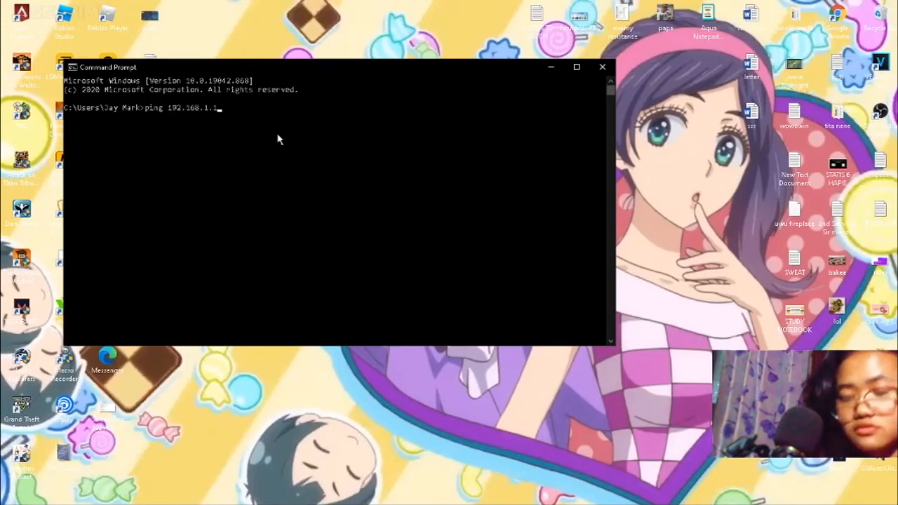
key(Return)
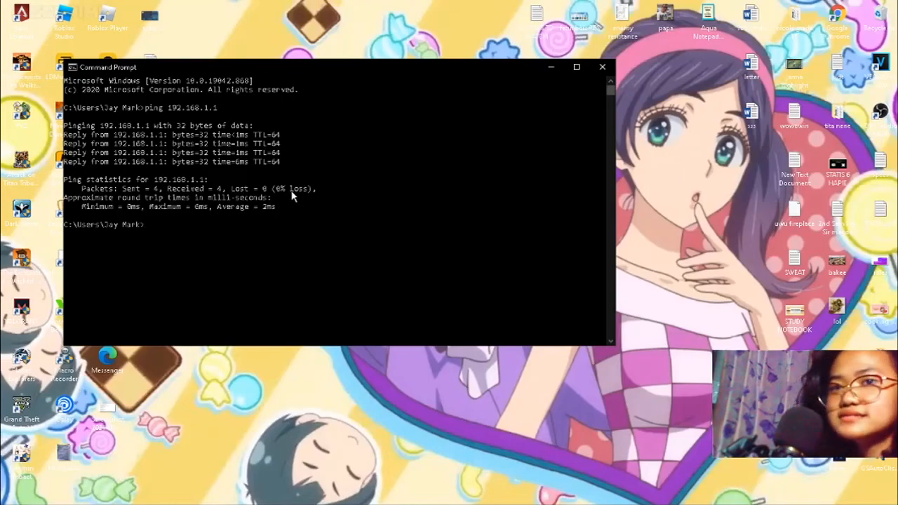
click(602, 67)
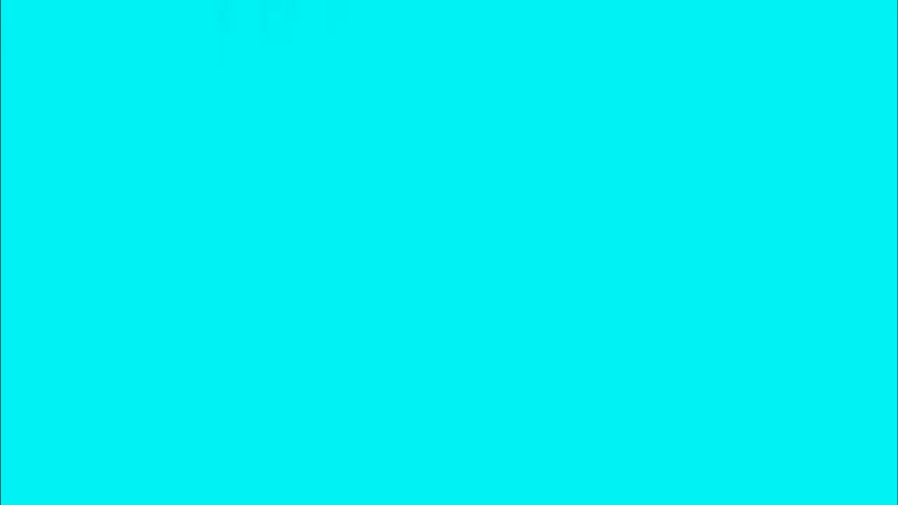